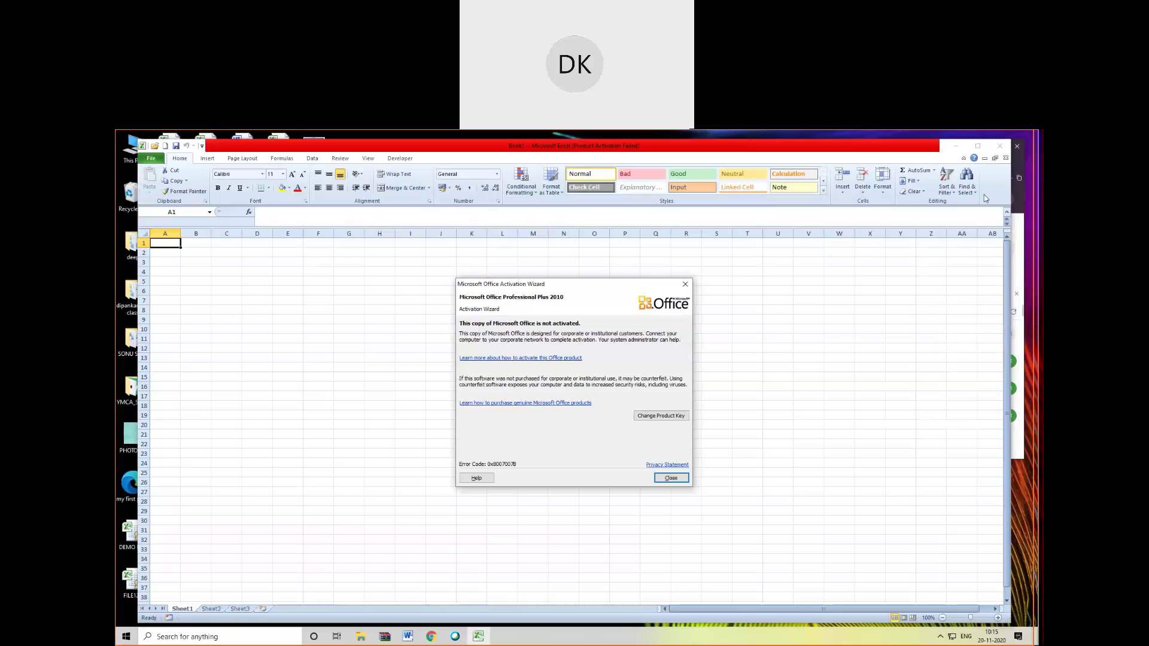
- Close the Office activation wizard and maximize the blank workbook's window
click(671, 478)
click(978, 147)
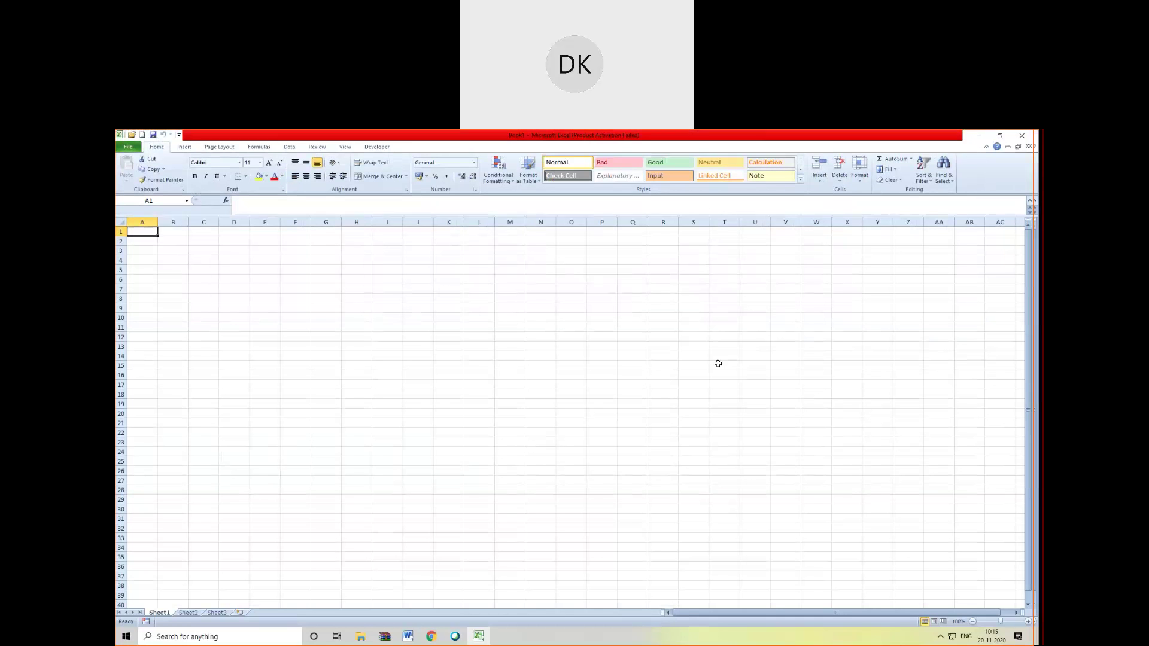
- Enter the column headings S.NO, Name and Basic Salary in cells A4 to C4
key(Down)
key(Down)
key(Down)
text(S)
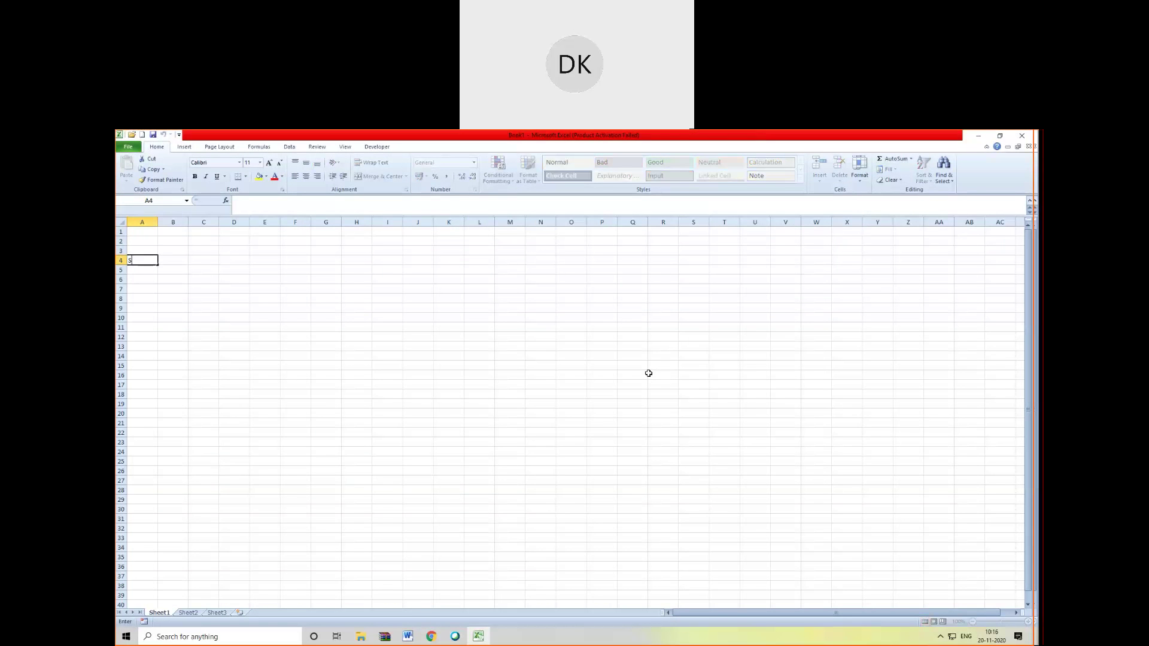
text(.NO)
key(Tab)
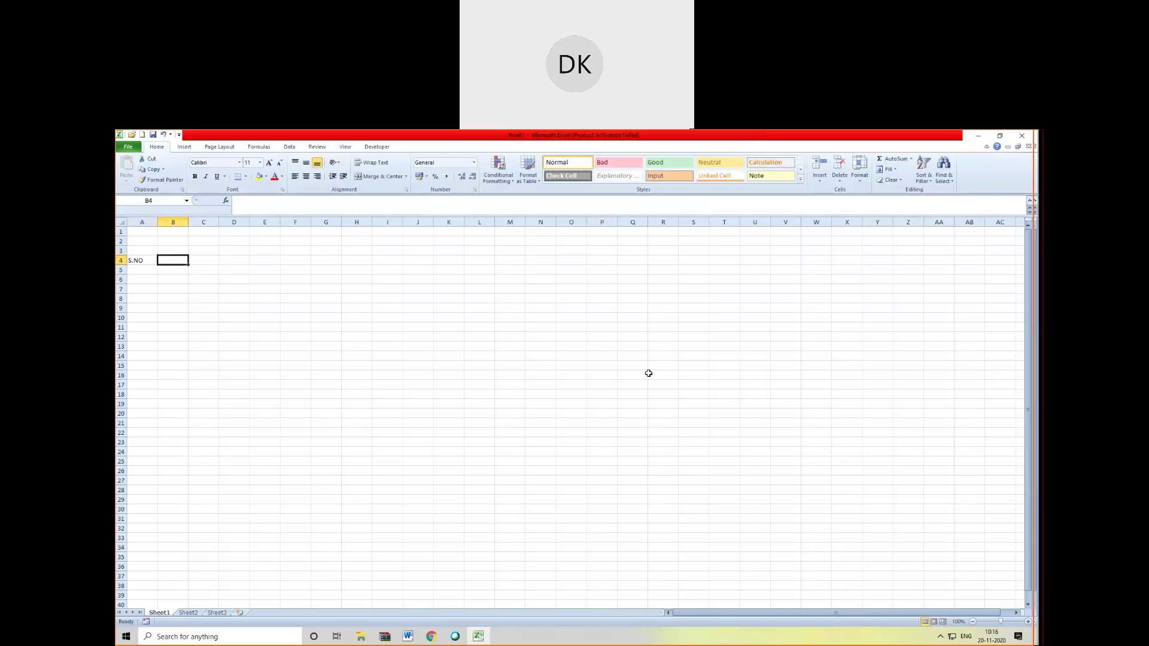
text(Name)
key(Tab)
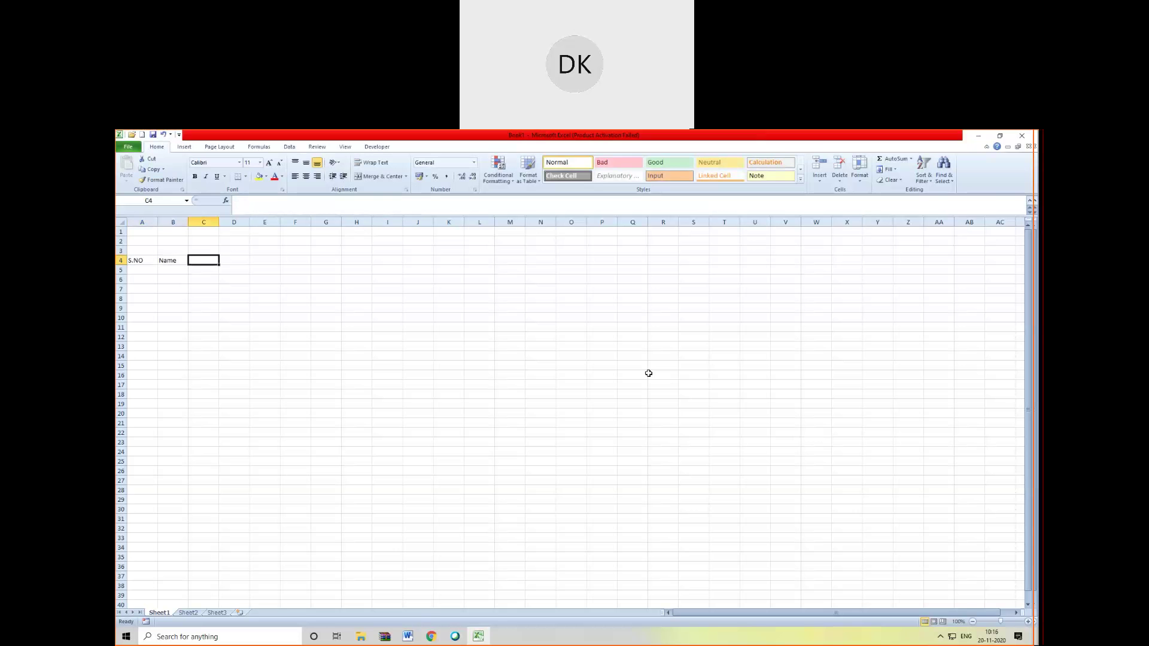
text(Basic Sal)
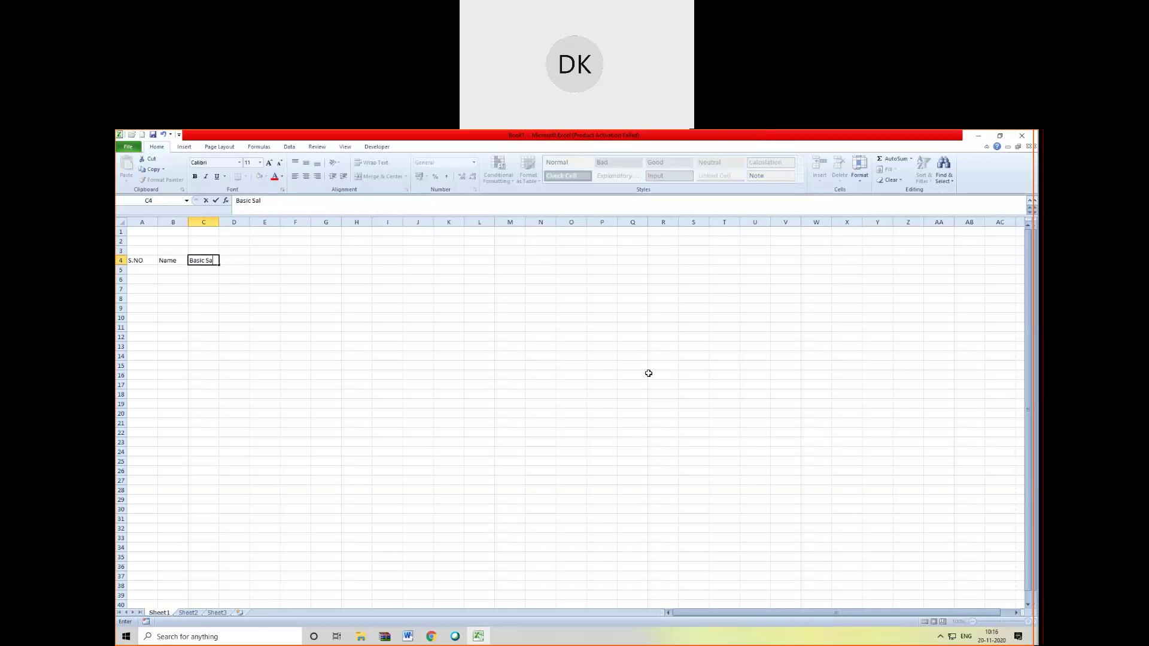
text(ary)
key(Tab)
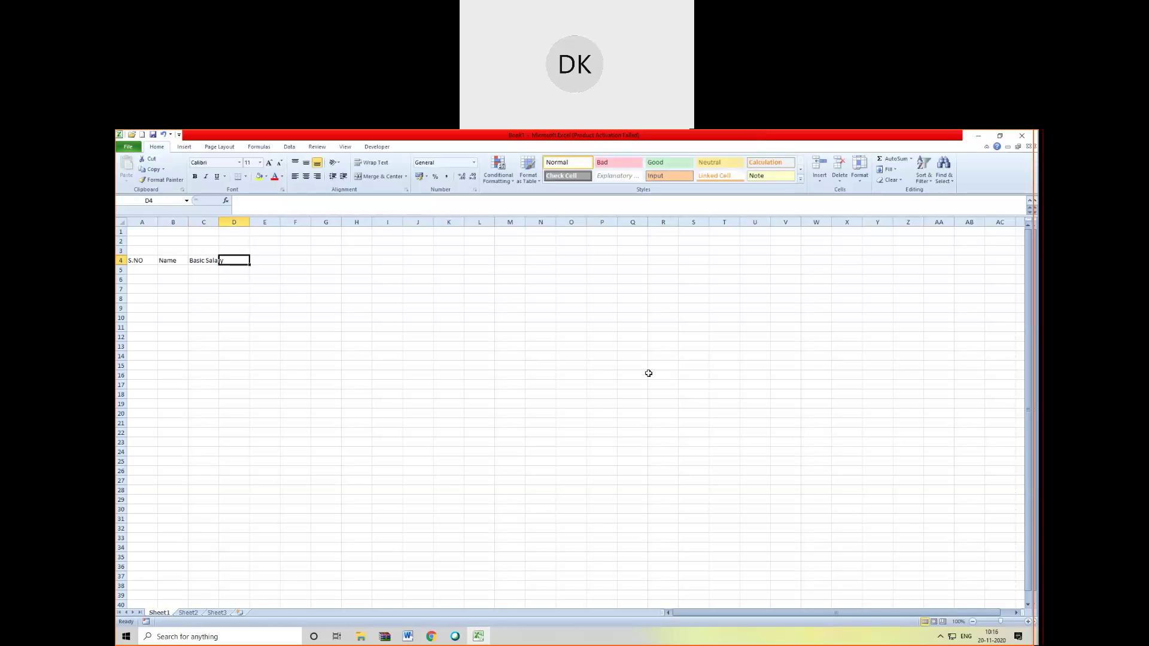
- Add the headings HRA, DA, TA and OT in cells D4 to G4
text(HRA)
key(Tab)
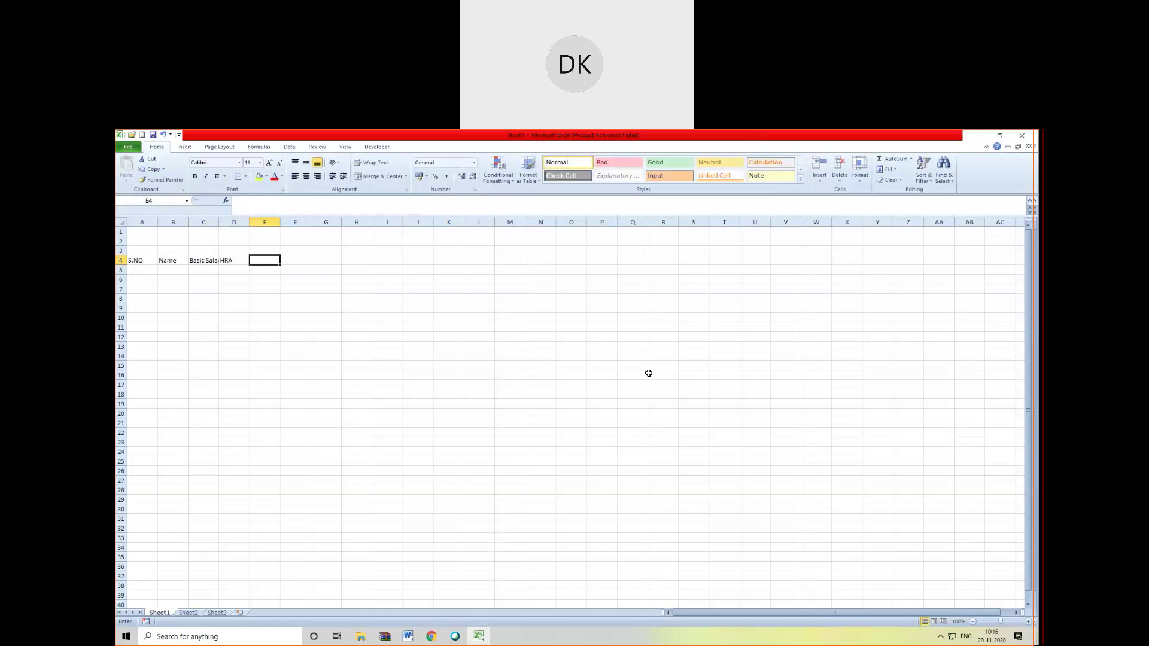
text(DA)
key(Tab)
text(T)
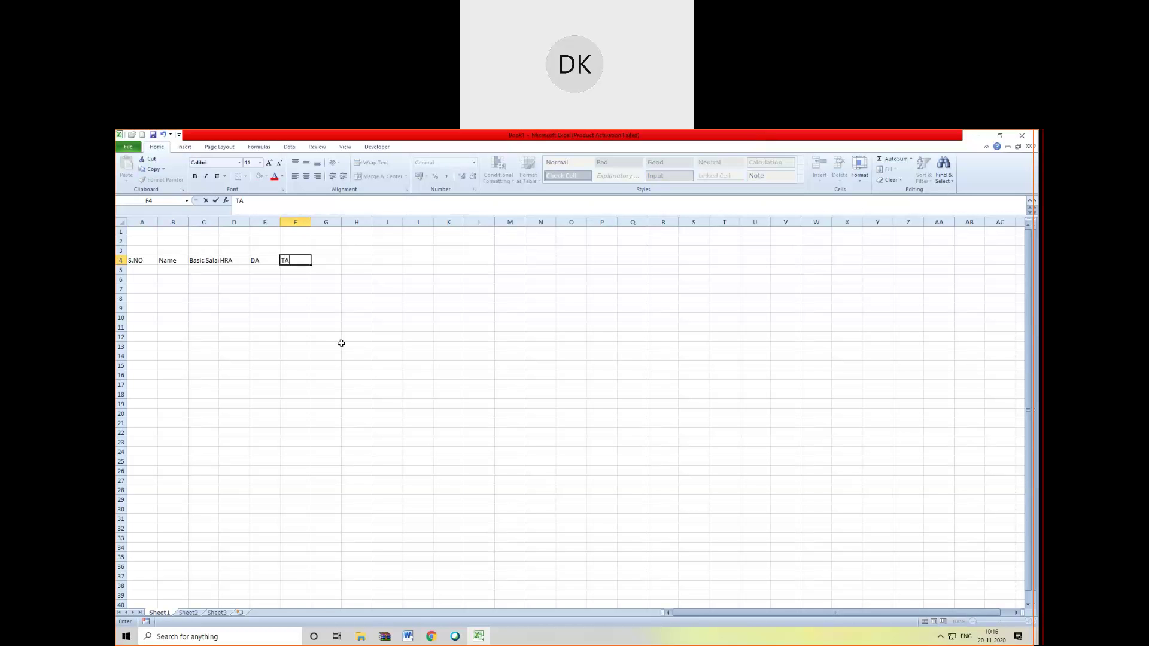
key(Tab)
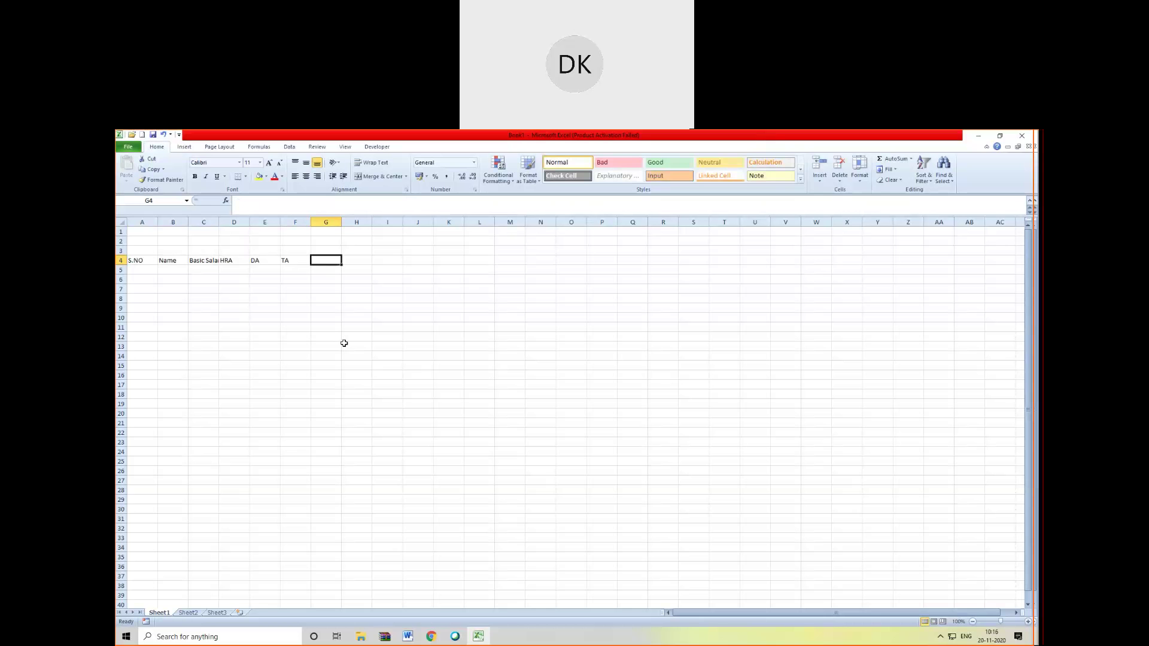
text(OT)
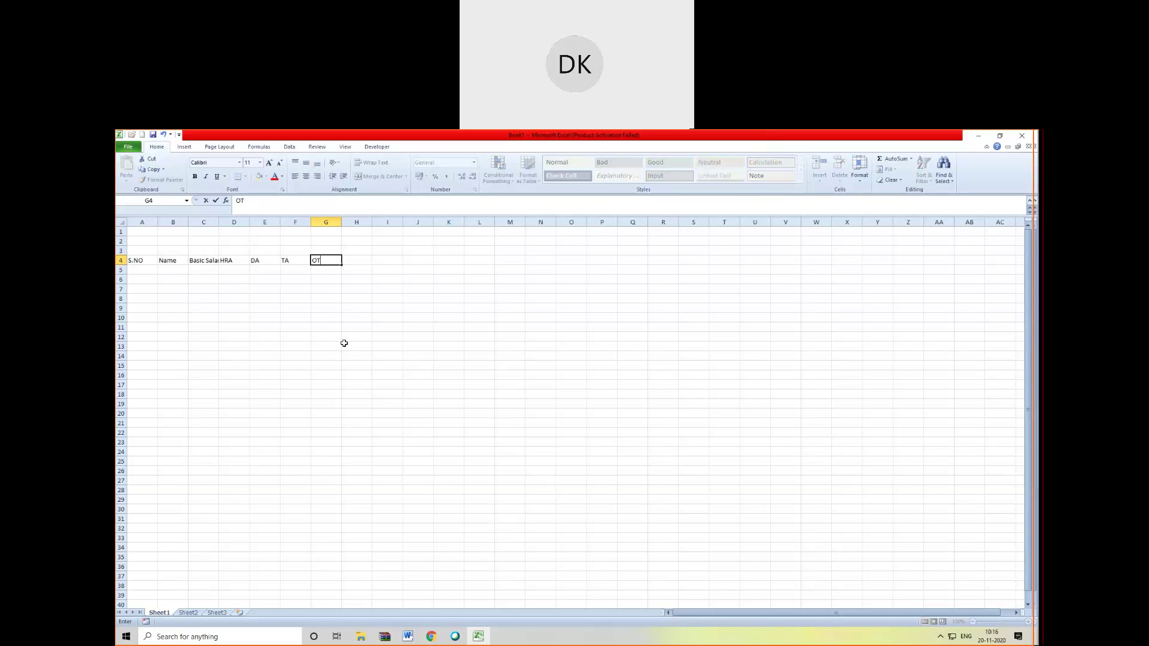
key(Tab)
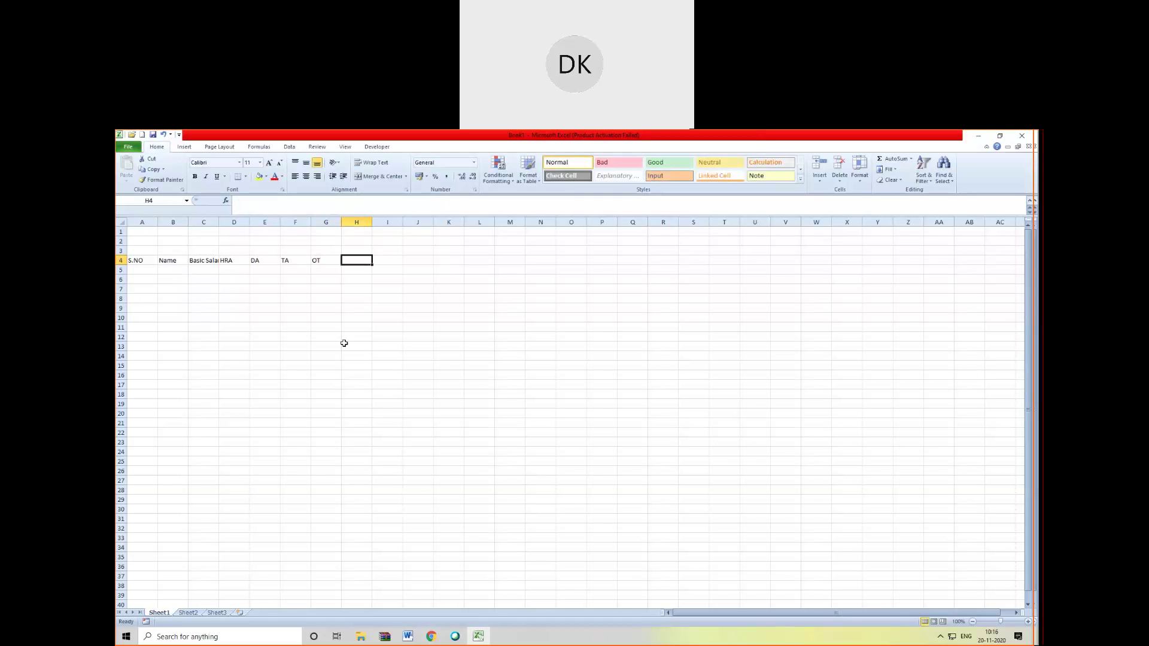
- Add the headings OT AMT, GROSS SALARY and PF in cells H4 to J4
text(OT)
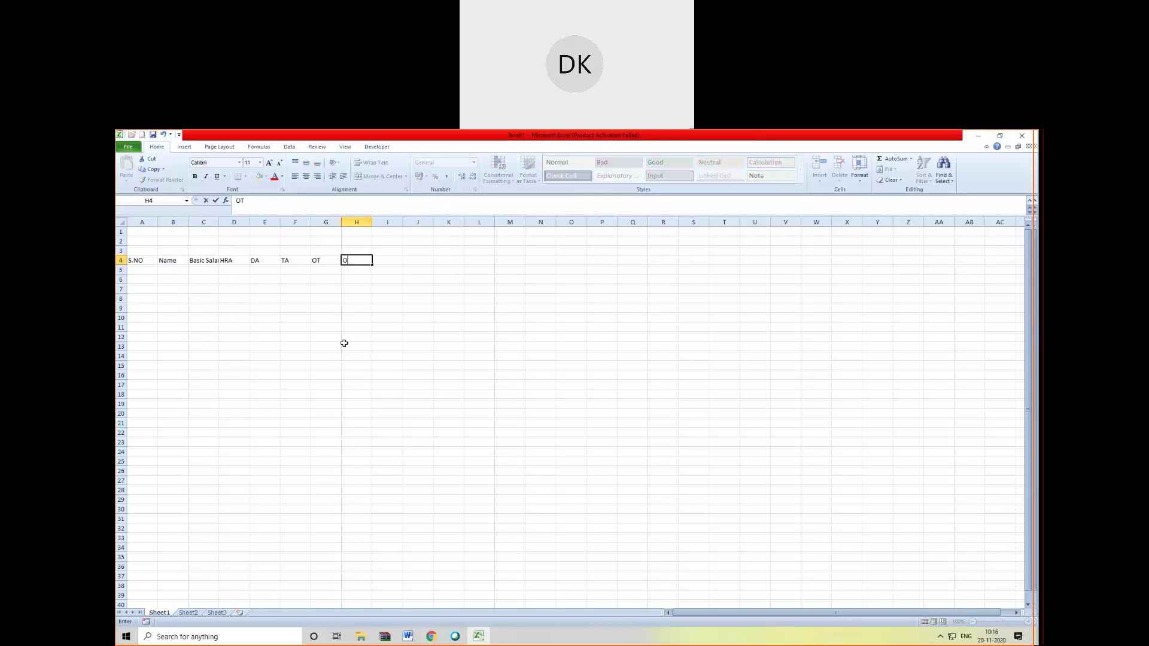
text( AMT)
key(Tab)
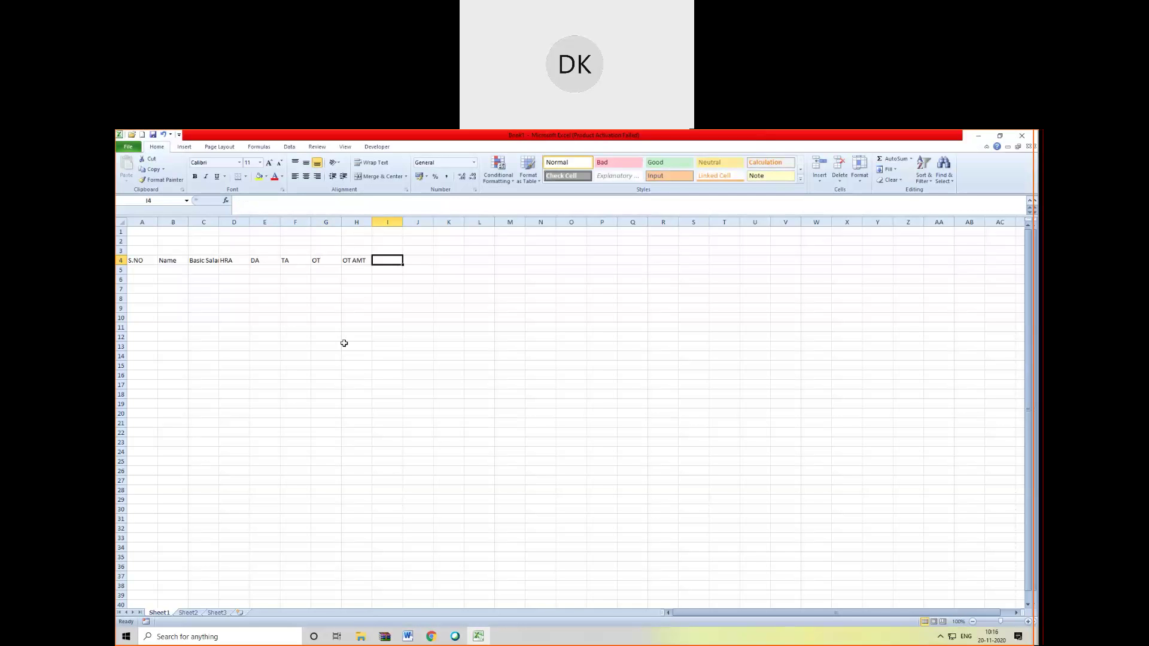
text(GROSS)
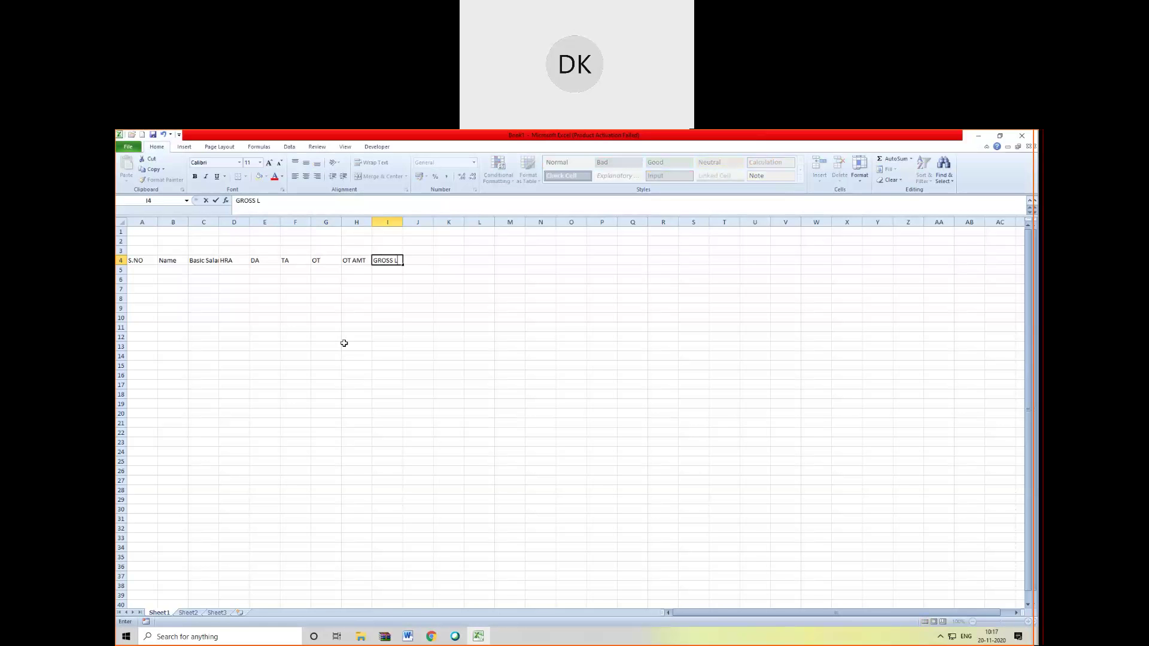
text( SALARY)
key(Tab)
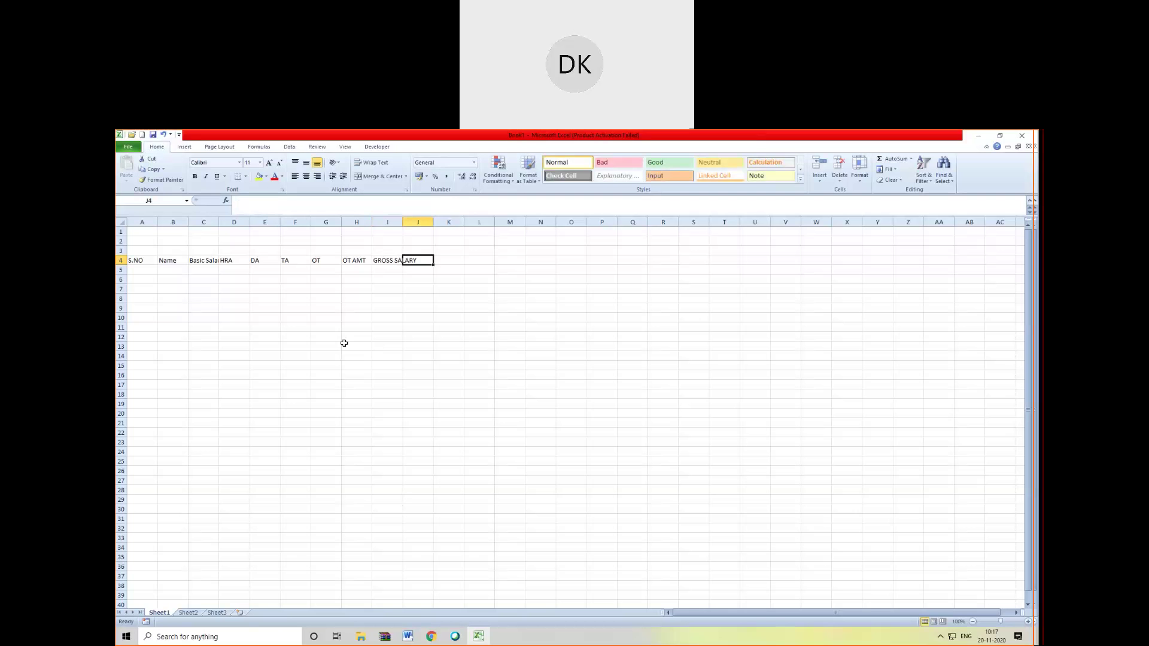
text(PF)
key(Tab)
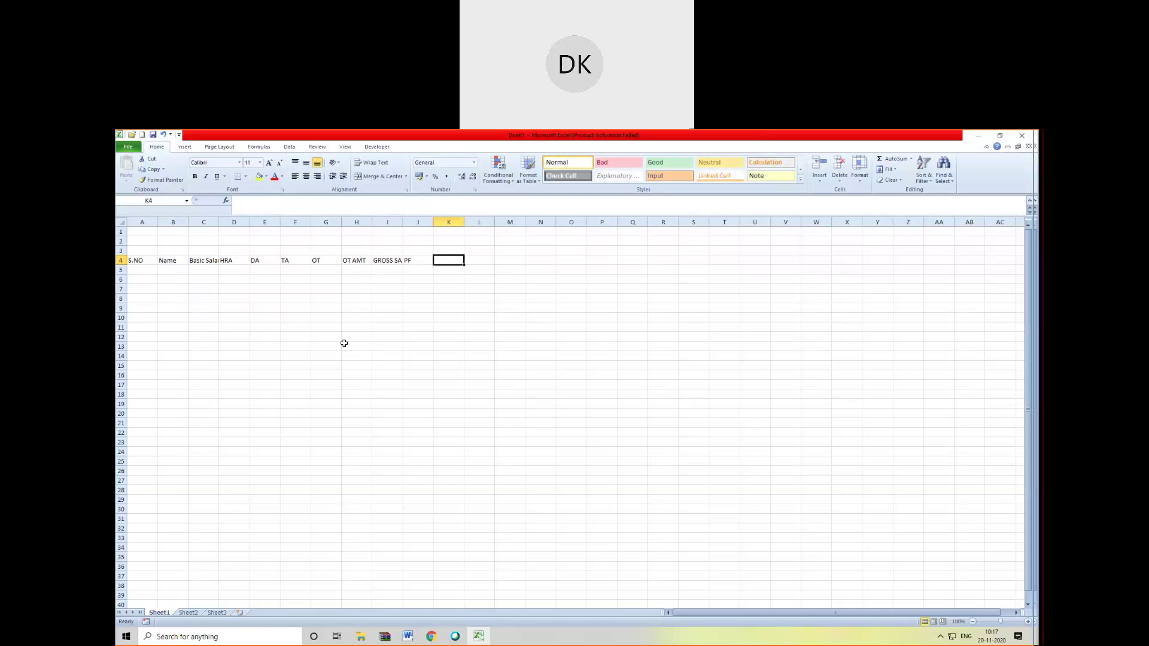
- Add the heading ESIC in K4 and the heading LEAVE in both L4 and M4
text(E)
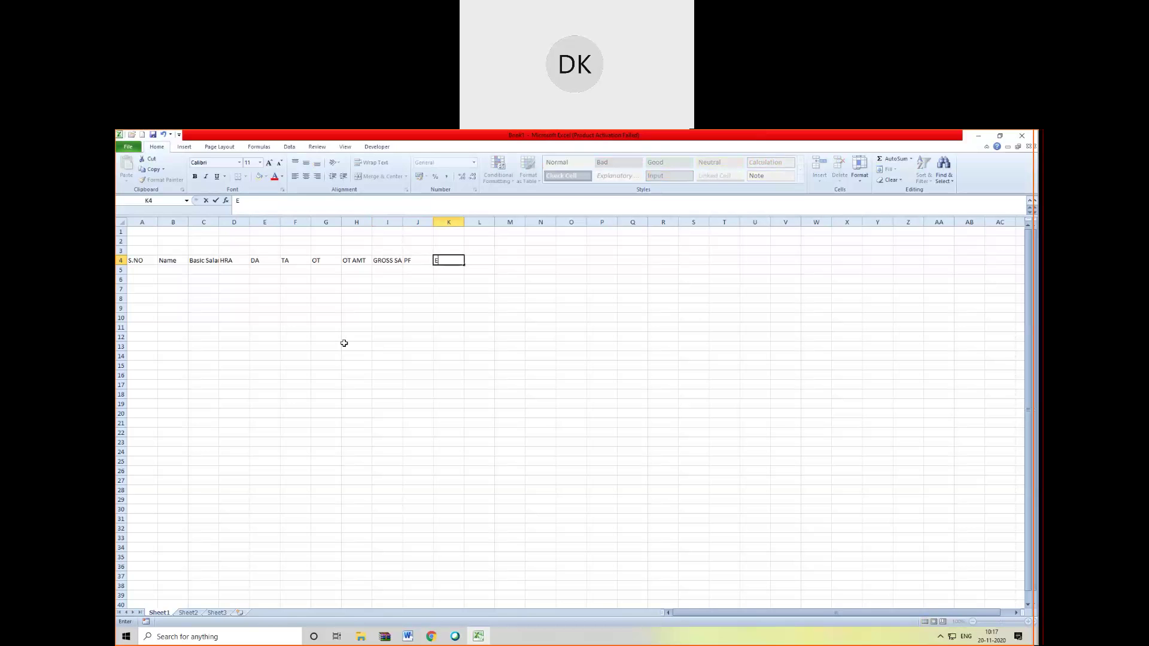
text(SC)
key(BackSpace)
text(IC)
key(Tab)
text(L)
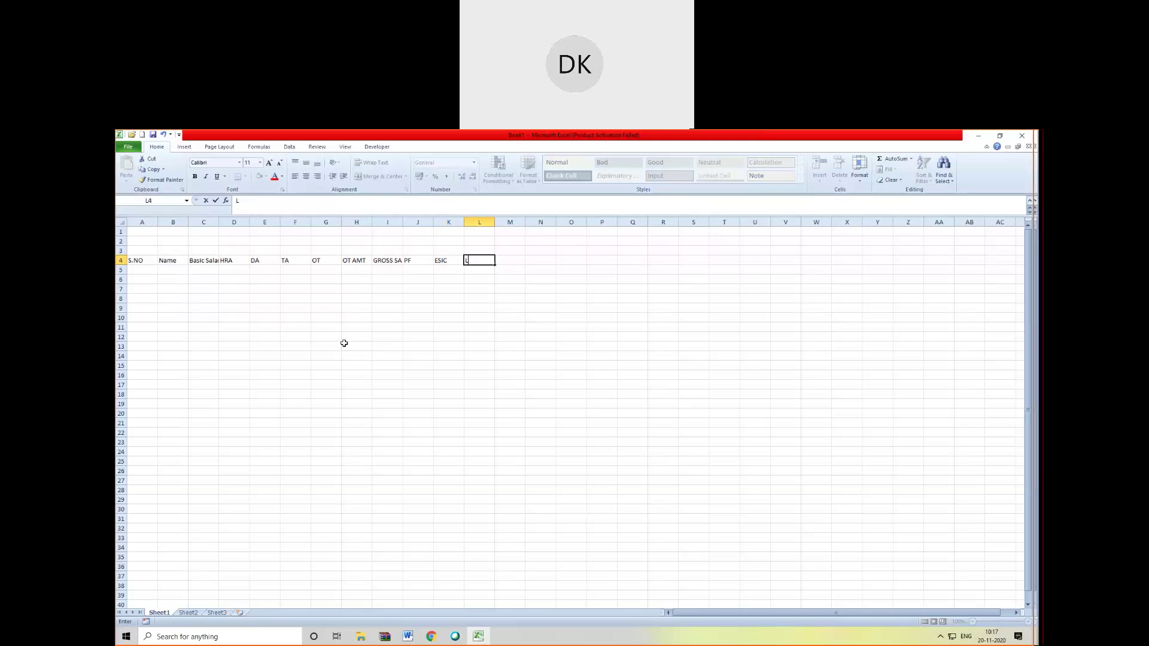
text(EAVE)
key(Tab)
text(LEAVE)
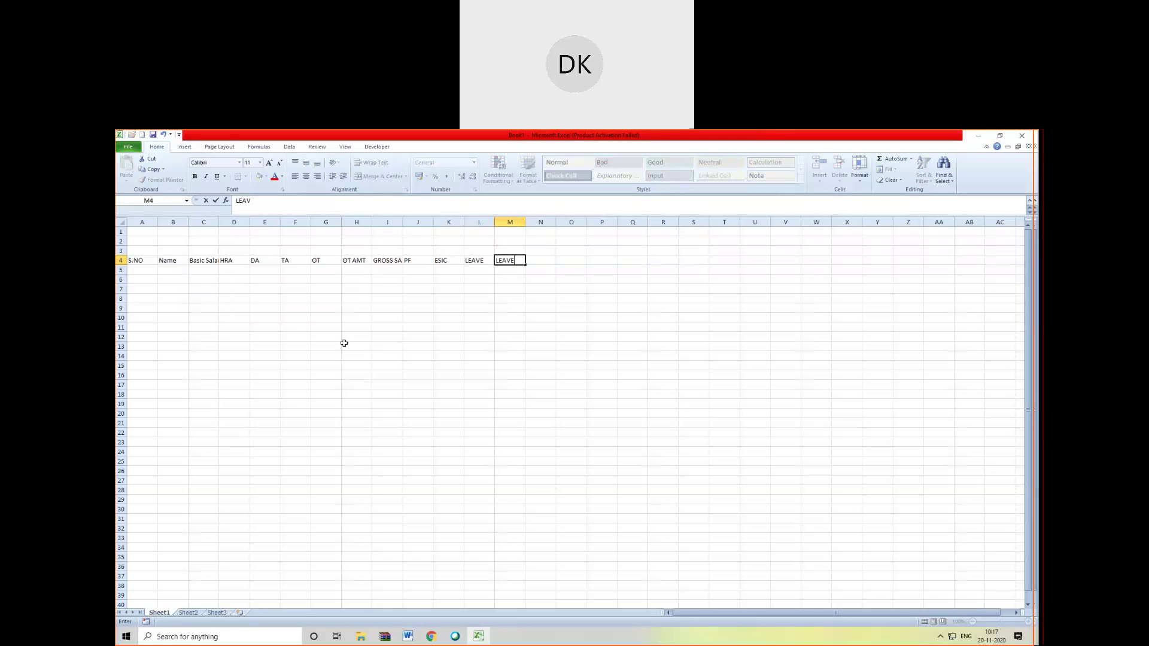
key(Tab)
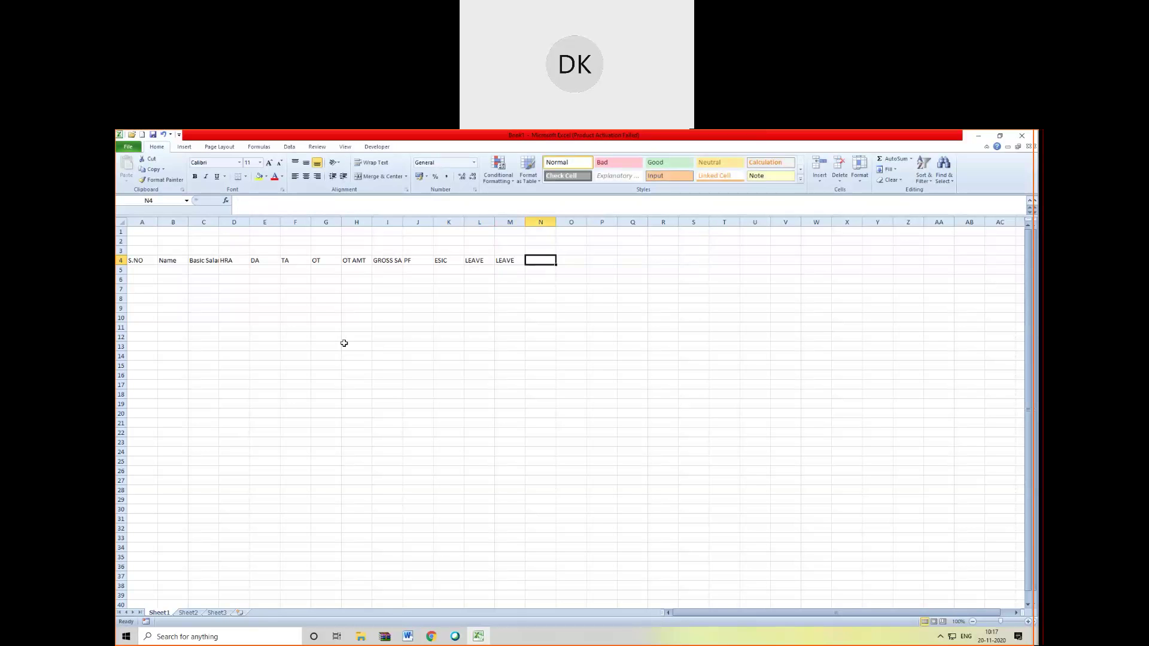
key(Up)
text(LA)
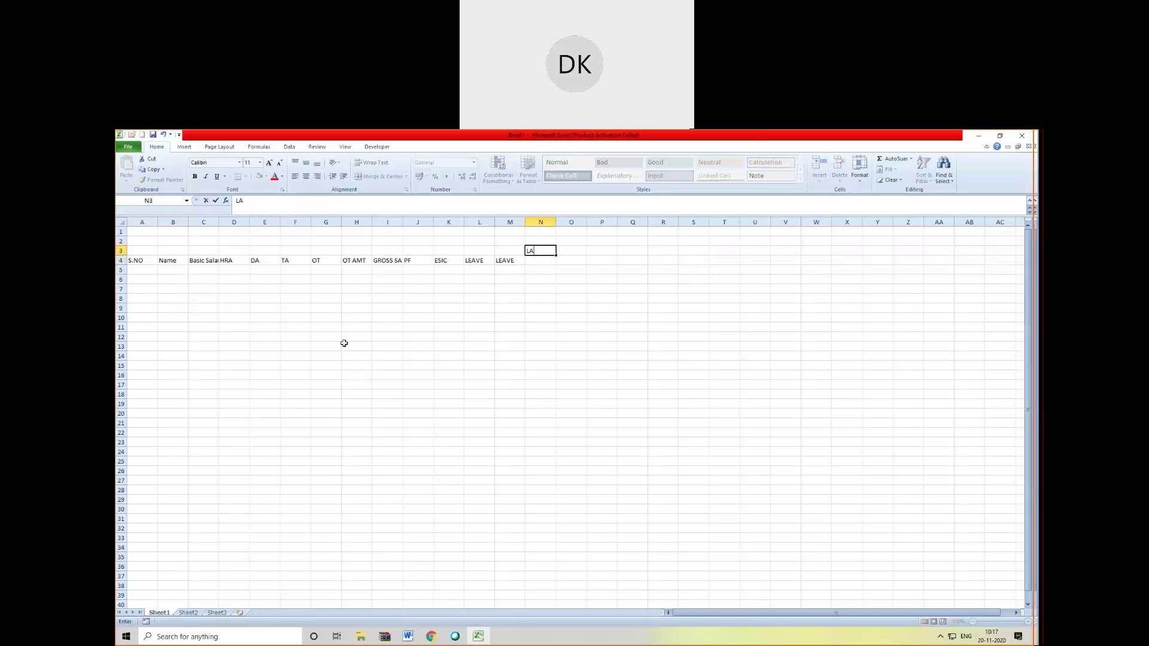
text(AN)
key(Return)
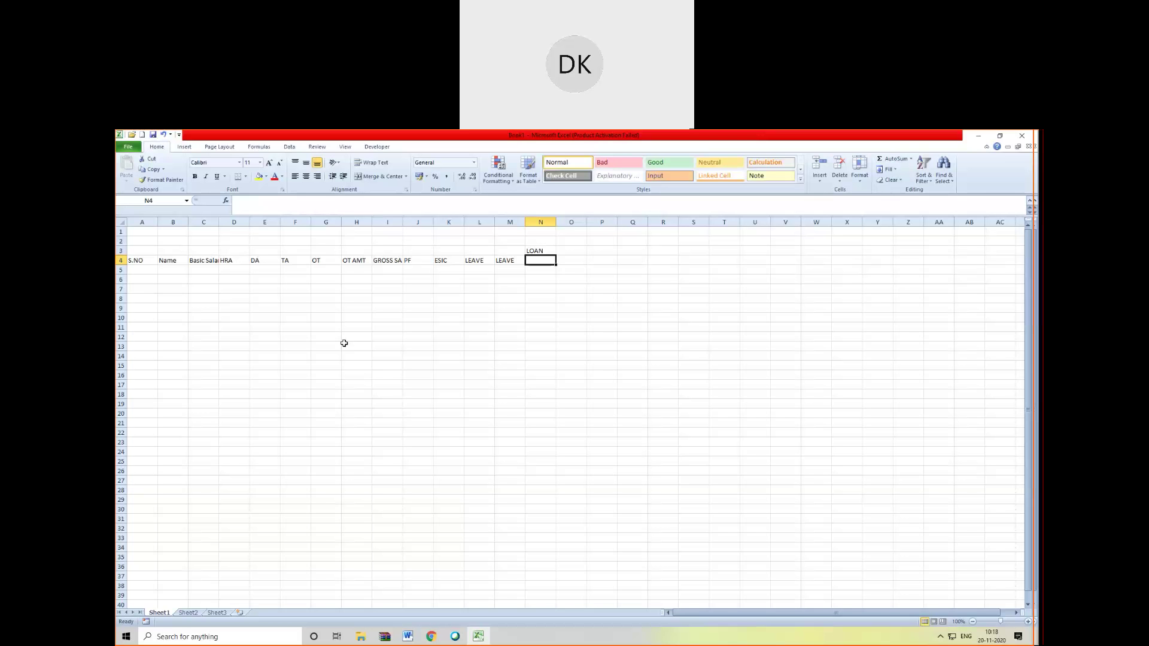
key(Up)
key(Delete)
key(Down)
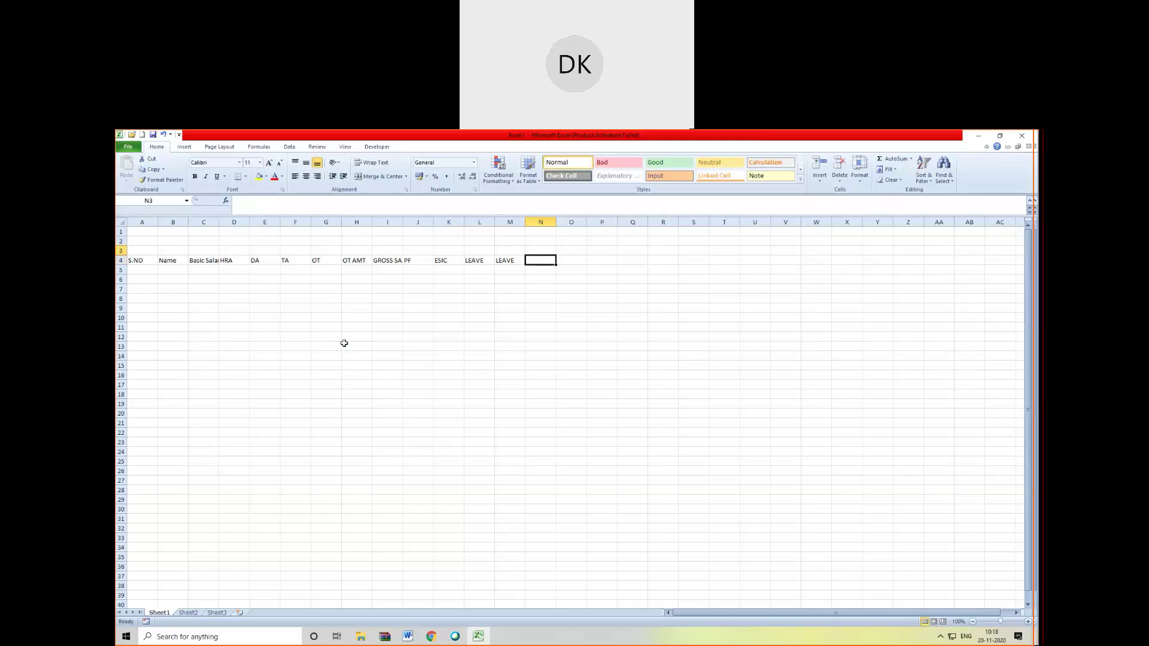
- Add the headings LOAN, DED LOAN and NET SALARY in cells N4 to P4
text(LO)
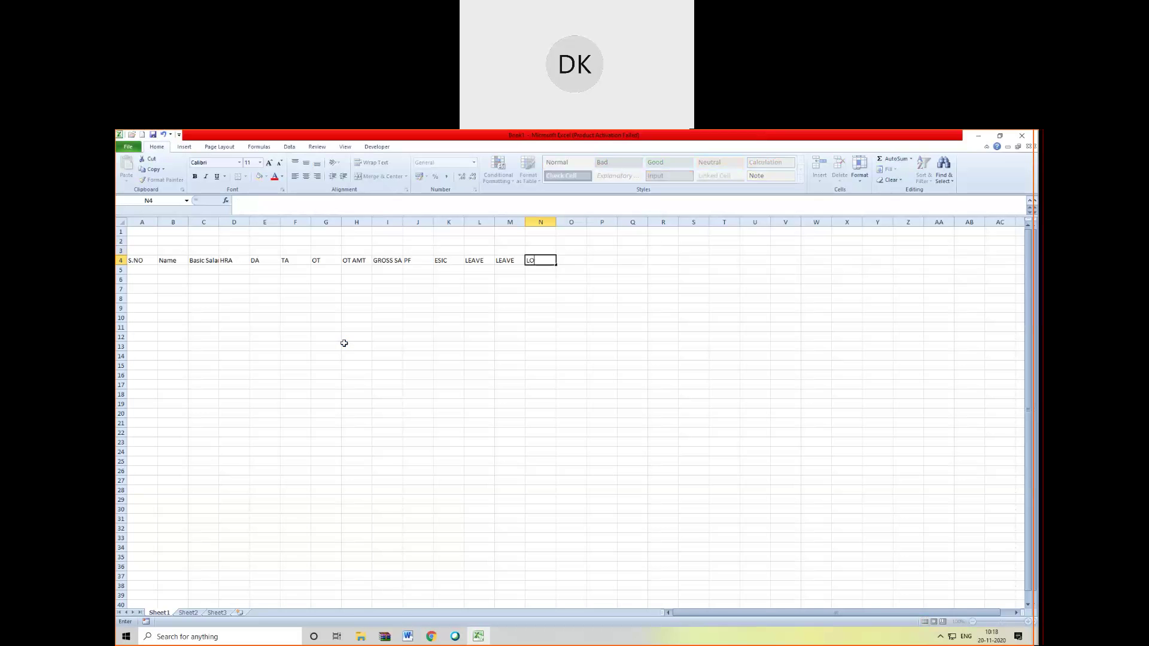
text(AN)
key(Tab)
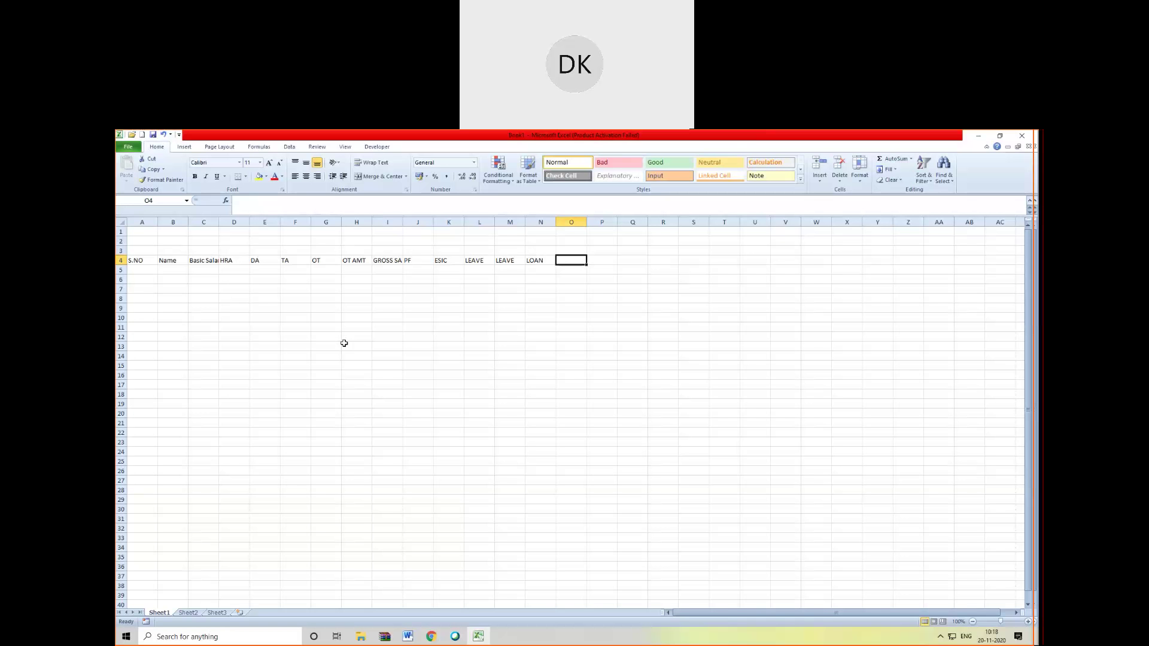
text(D)
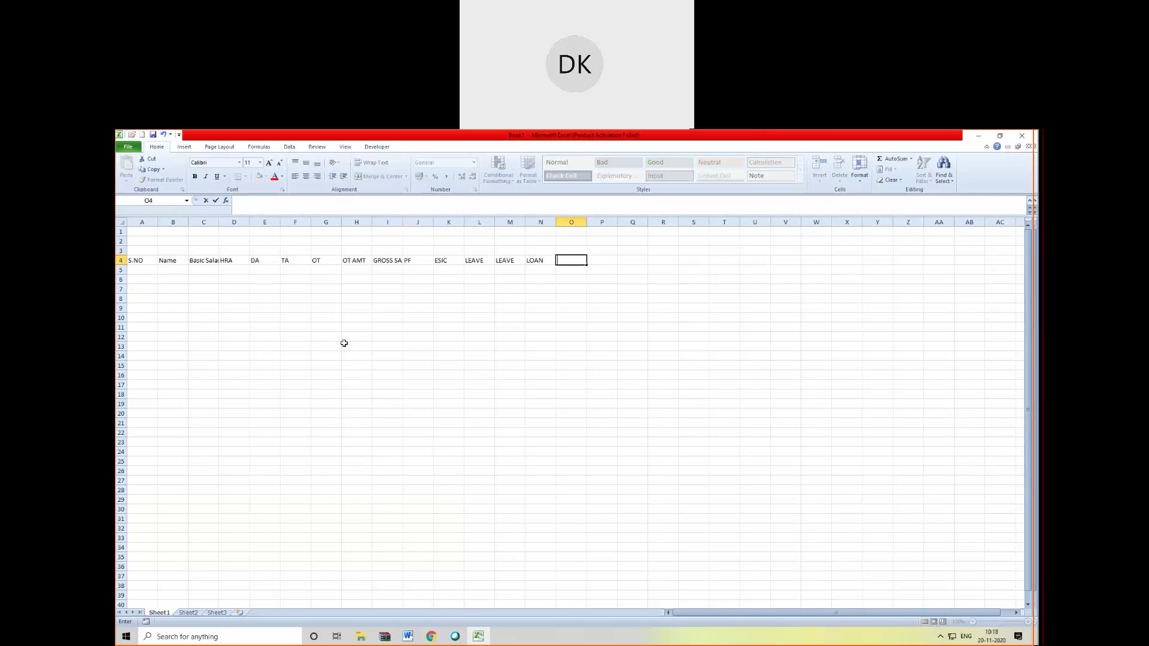
text(DED)
text(LOAN)
key(Tab)
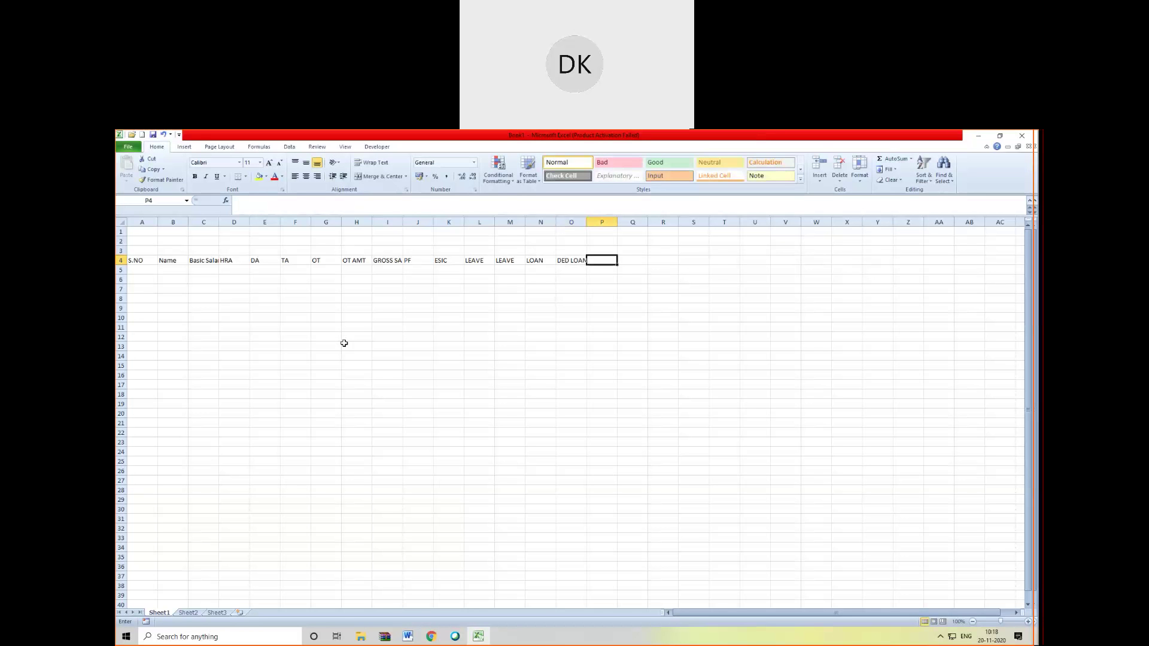
text(NET SALARY)
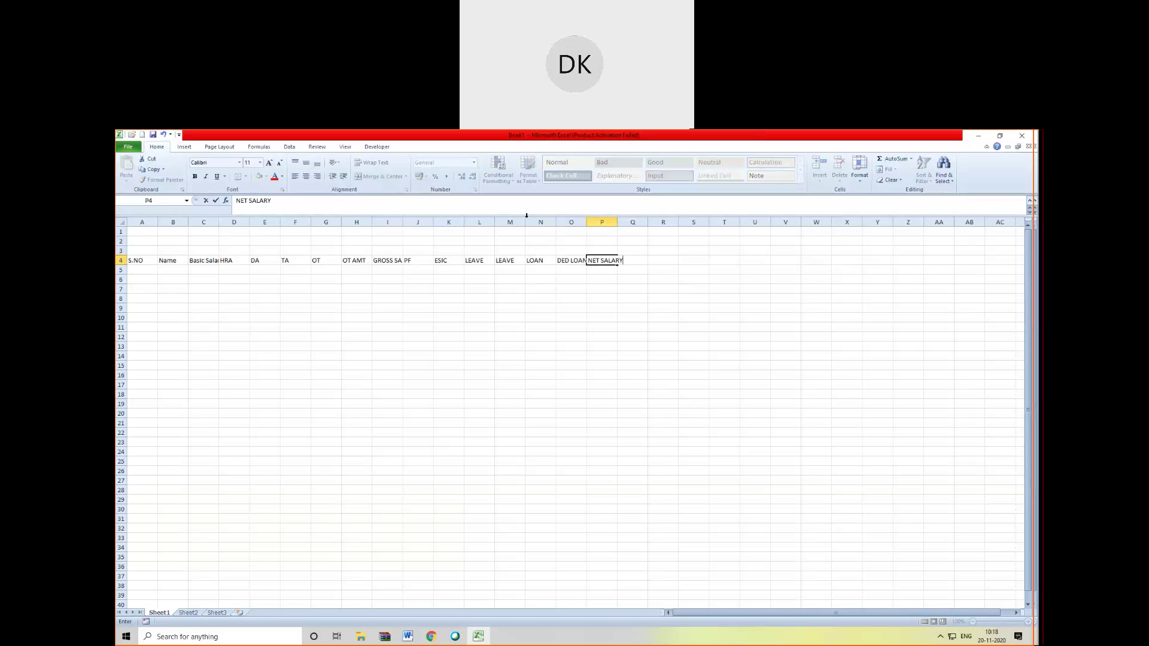
click(508, 235)
- Delete the LOAN and DED LOAN columns so NET SALARY directly follows the second LEAVE column
click(547, 233)
right_click(545, 221)
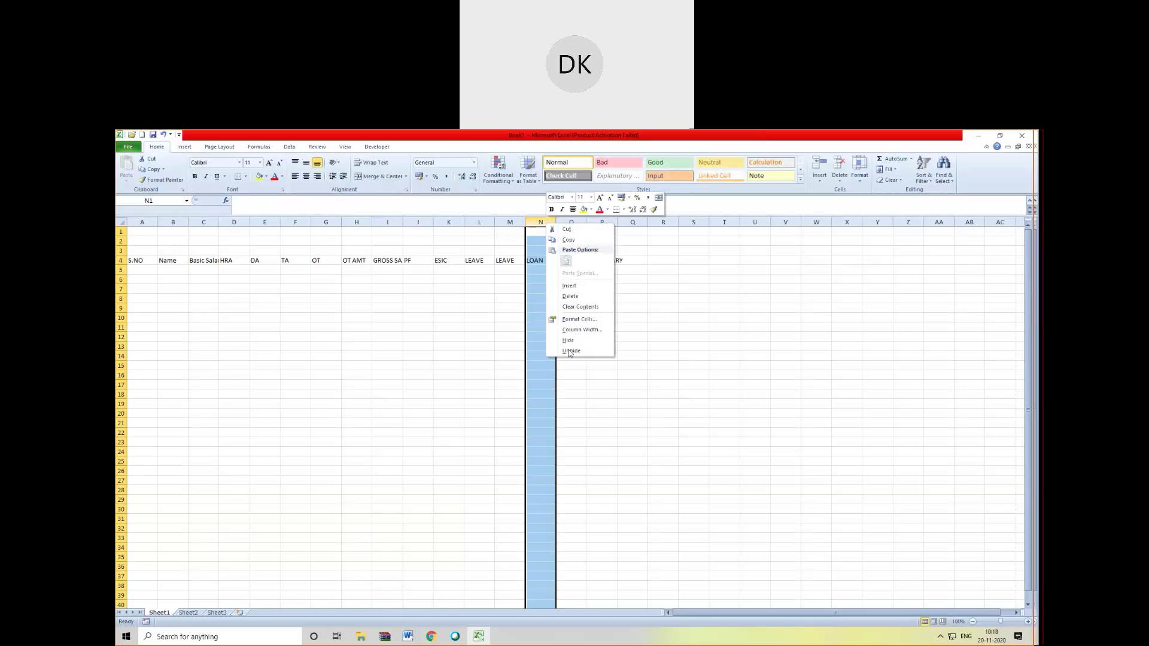
click(565, 296)
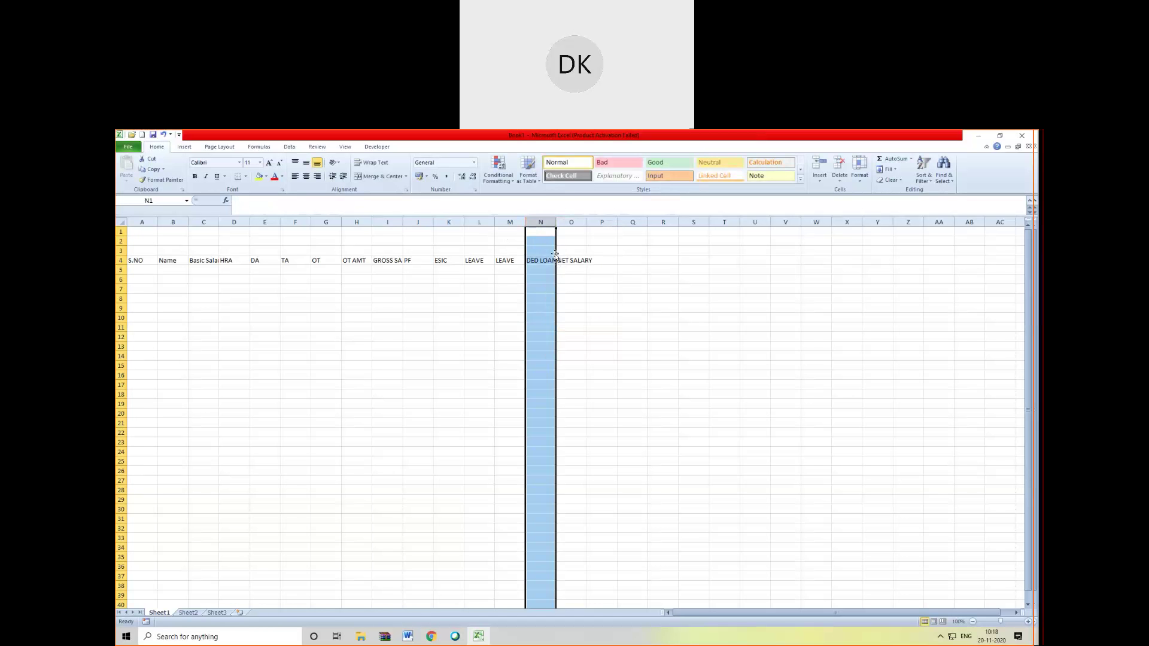
right_click(540, 221)
click(565, 296)
click(542, 269)
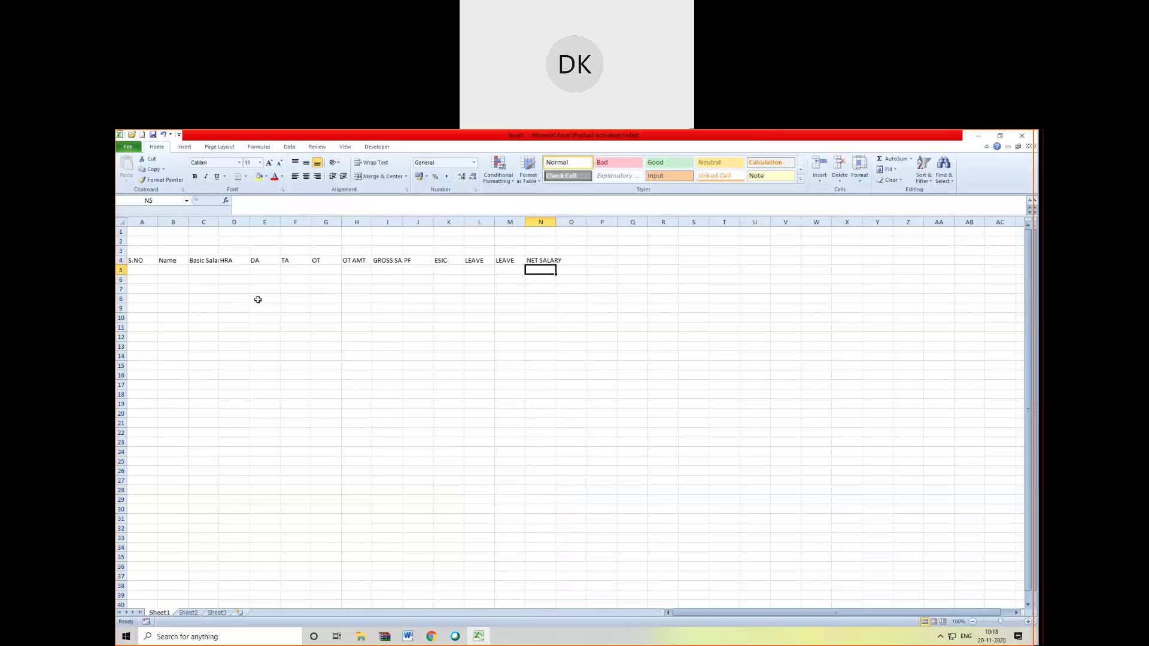
- Enter the serial numbers 1 to 5 in cells A5 to A9 under S.NO
click(150, 271)
text(1)
key(Return)
text(2)
key(Return)
text(3)
key(Return)
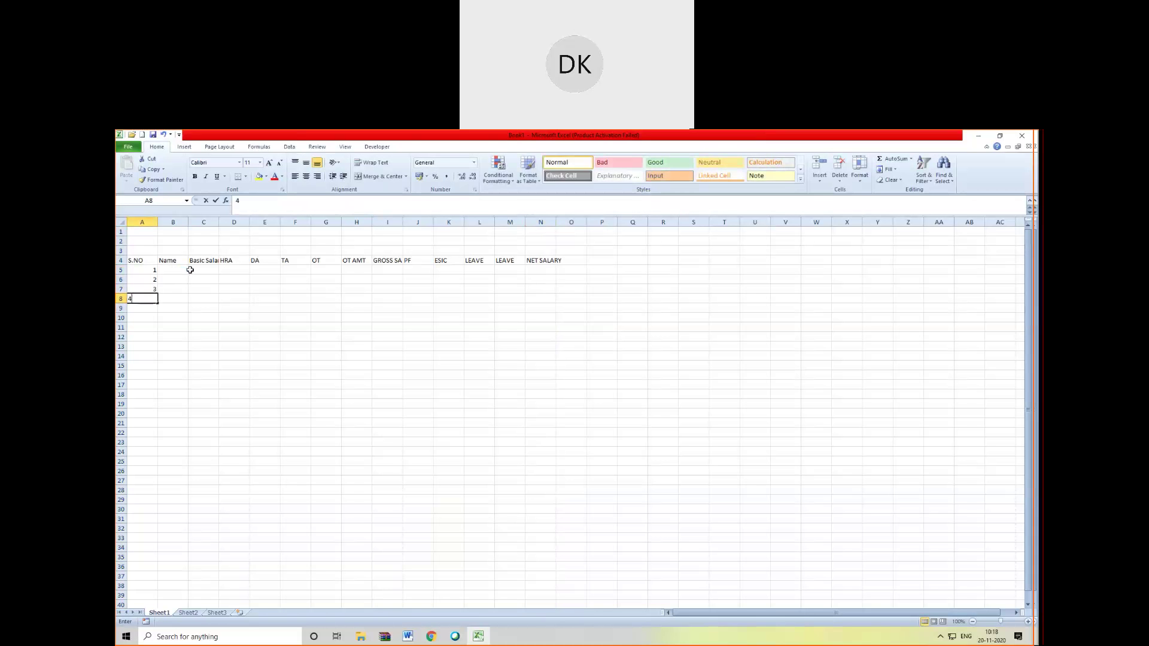
text(4)
key(Return)
text(5)
- Enter the five employees' first names in cells B5 to B9 under Name
click(174, 270)
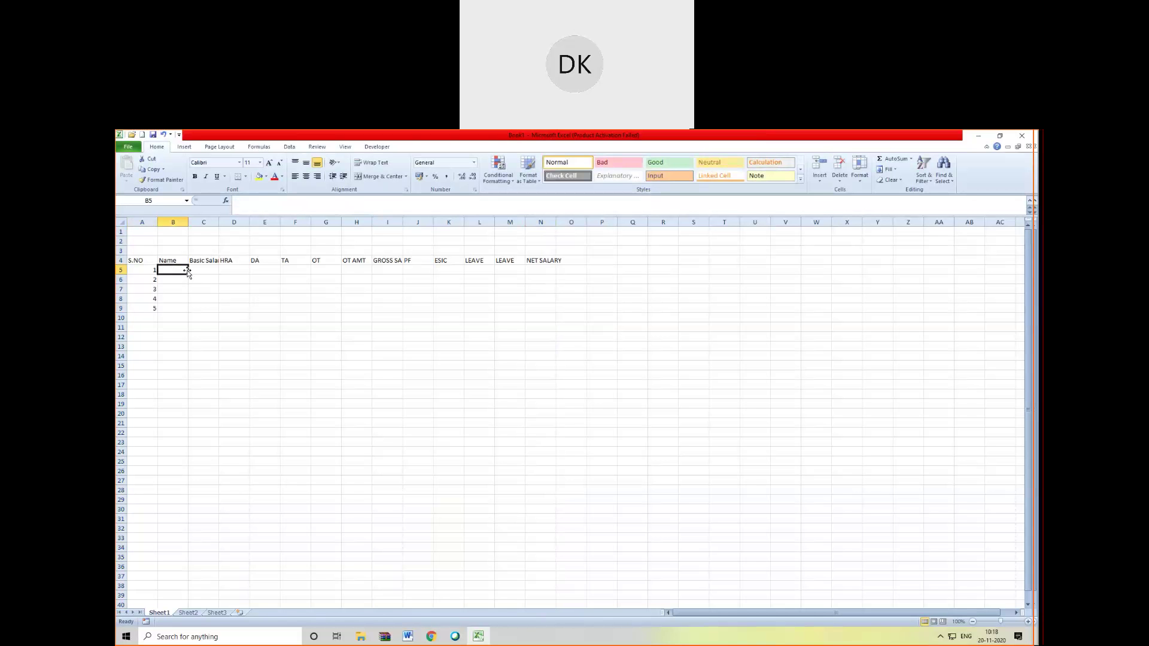
text(AMIT)
key(Return)
text(SURESH)
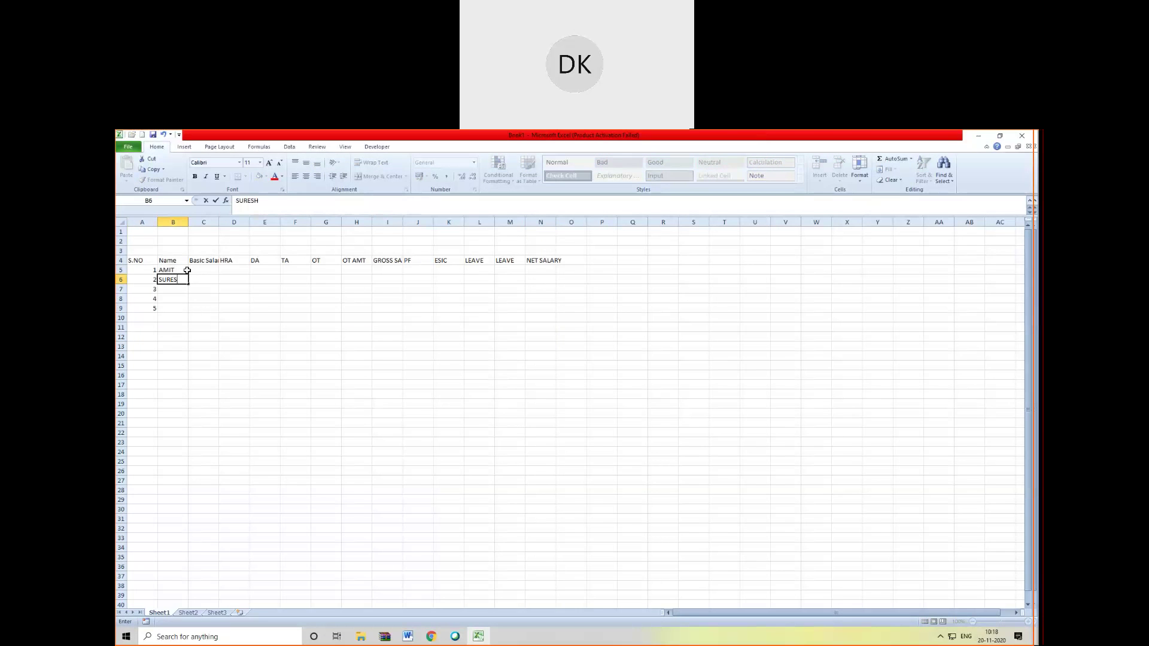
text(RAJ)
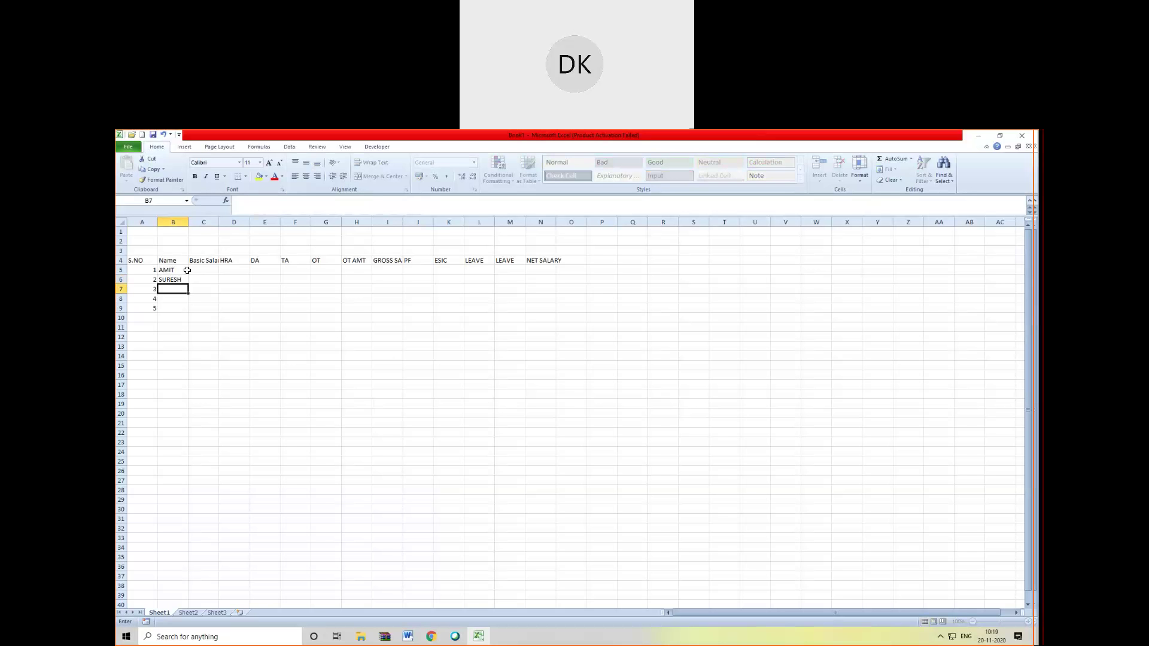
text(U)
key(Return)
text(SANDEEP)
key(Return)
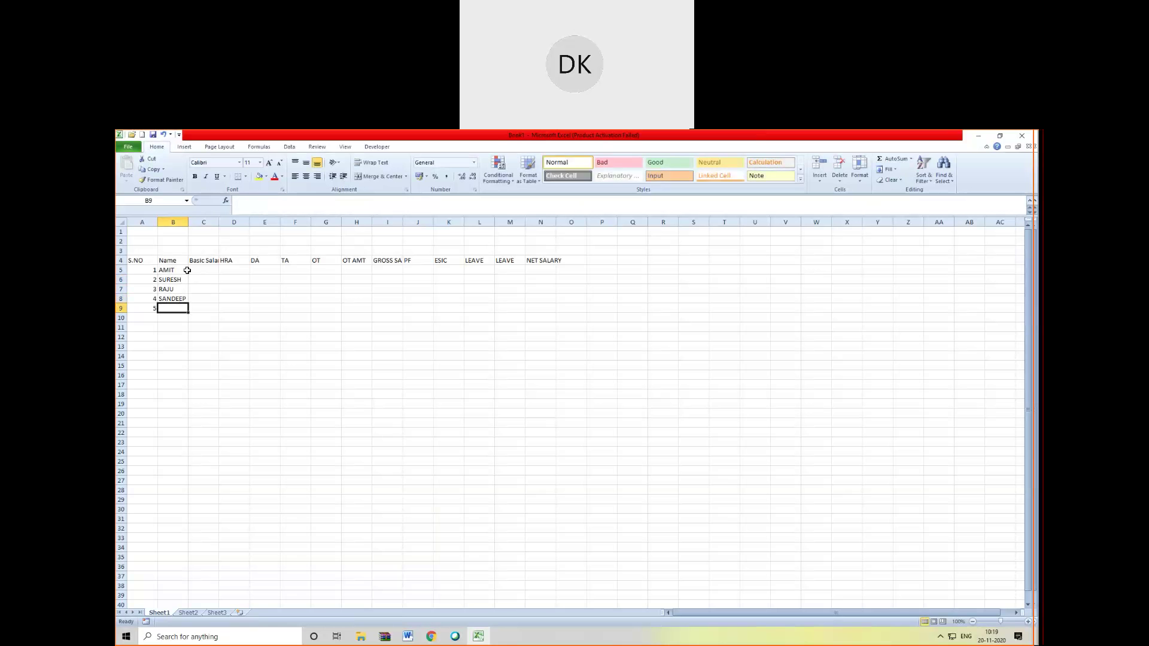
text(MOHAN)
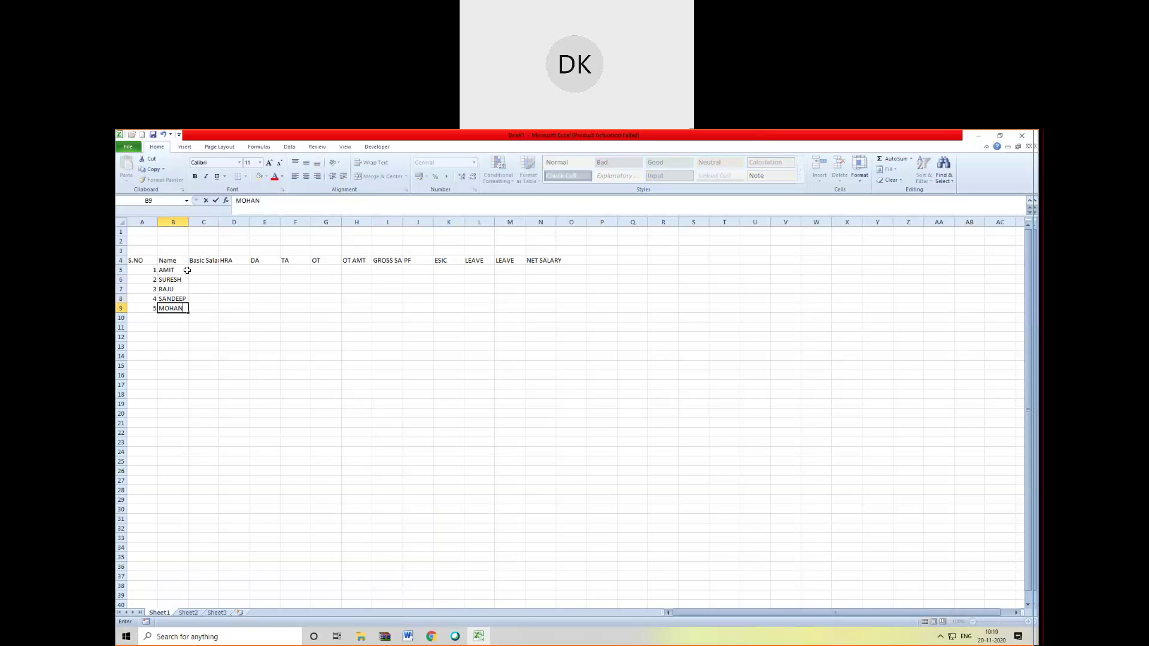
- Enter the basic salaries 15000 and 20000 for the first two employees in cells C5 and C6
key(Up)
key(Up)
key(Right)
key(Up)
key(Up)
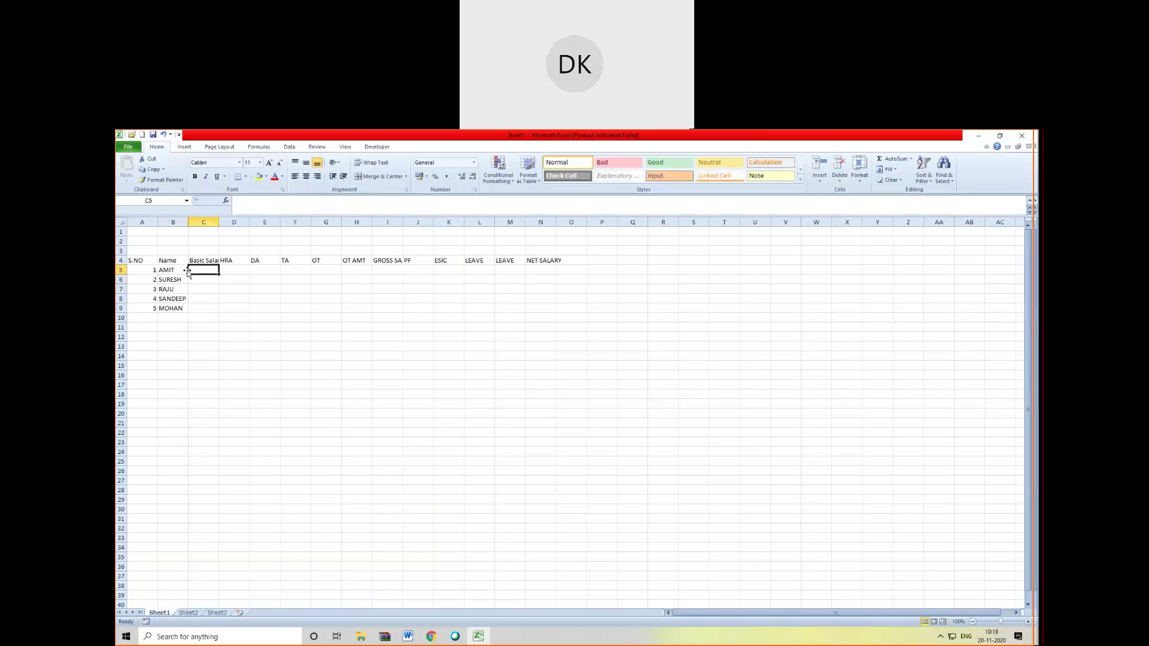
text(25)
key(BackSpace)
key(BackSpace)
text(15000)
key(Return)
text(2)
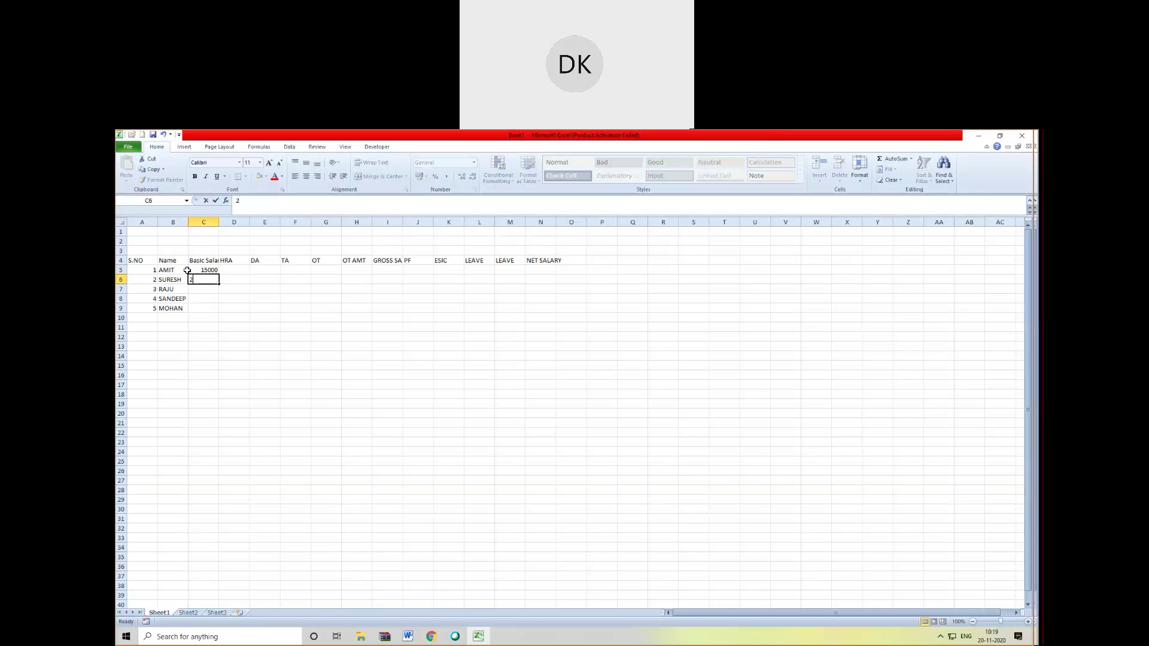
text(0000)
key(Return)
- Enter the basic salaries 12000, 10000 and 16000 for the remaining employees in cells C7 to C9
text(12000)
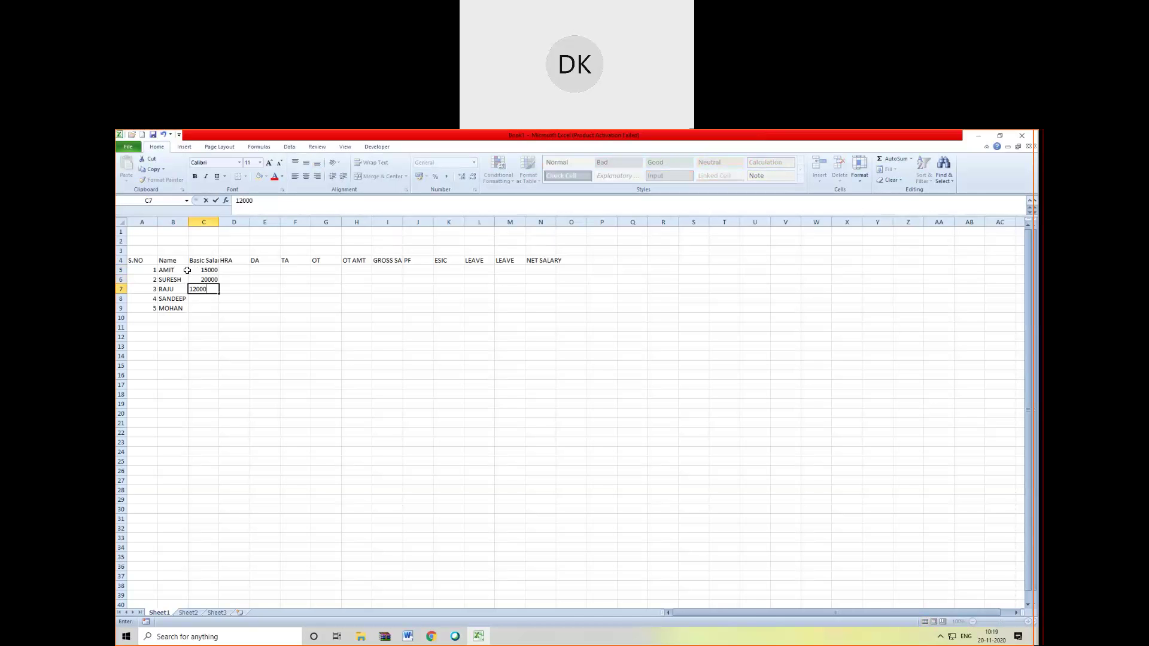
key(Return)
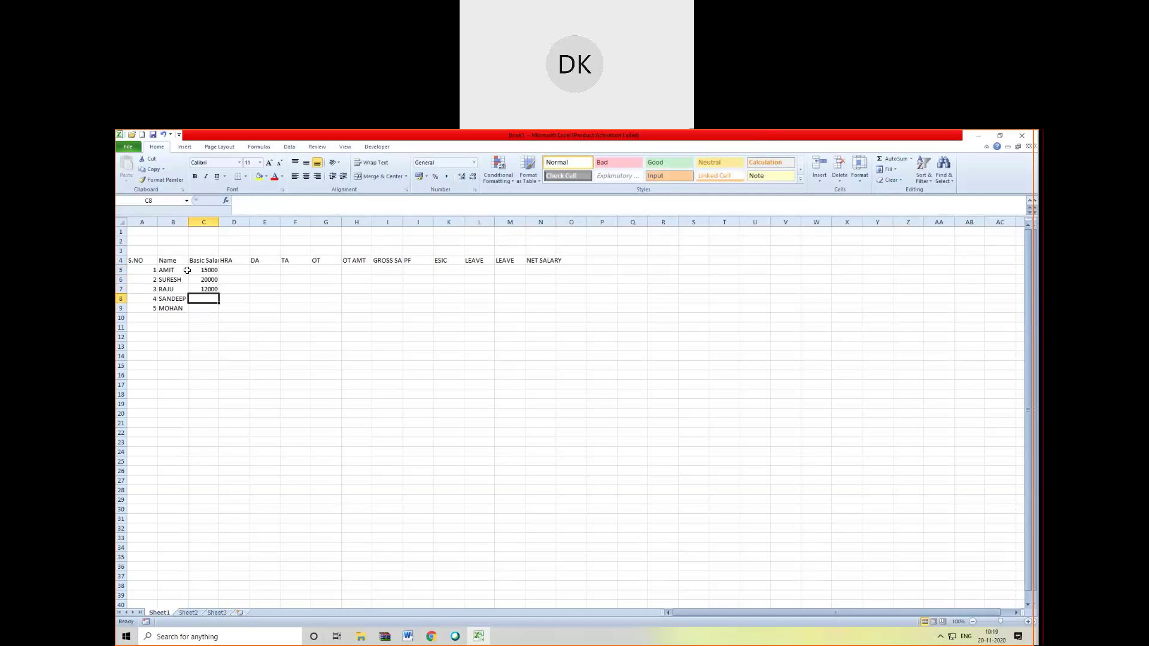
text(10000)
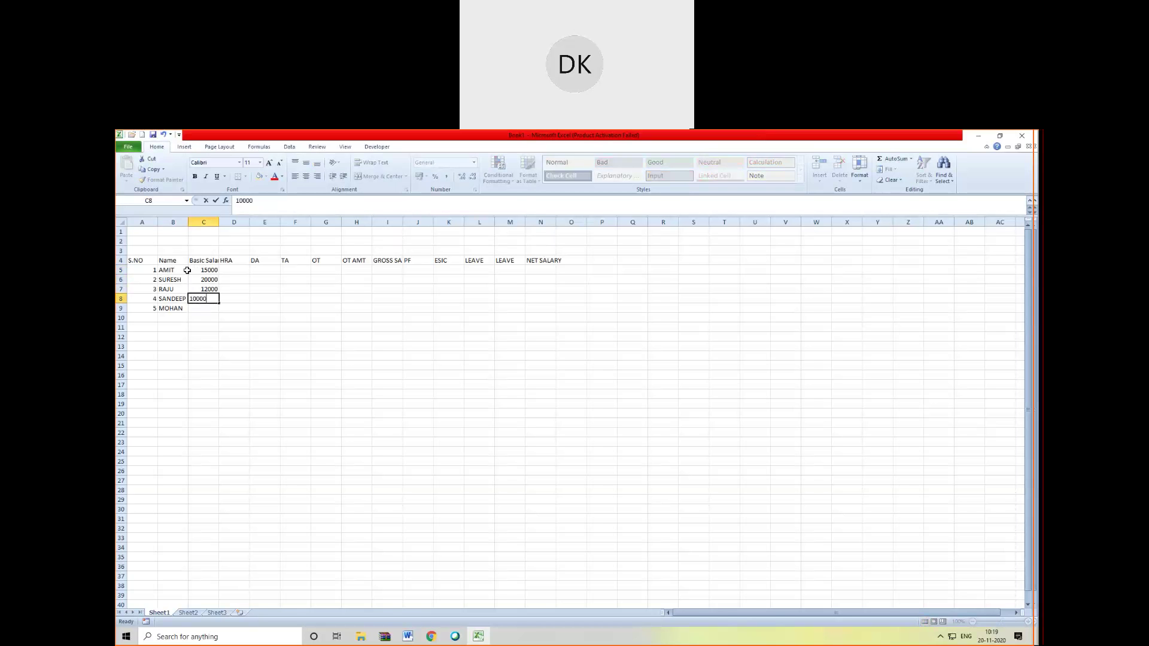
key(Return)
text(16000)
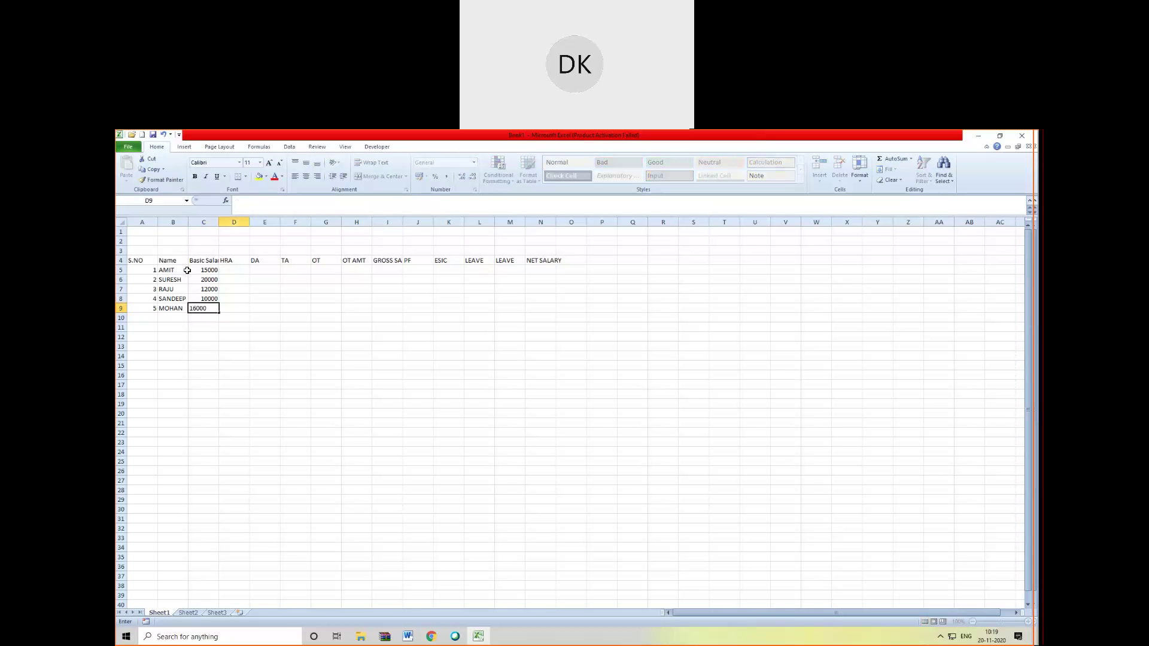
key(Tab)
- Autofit the width of column C to its Basic Salary heading
key(Up)
key(Up)
key(Up)
key(Up)
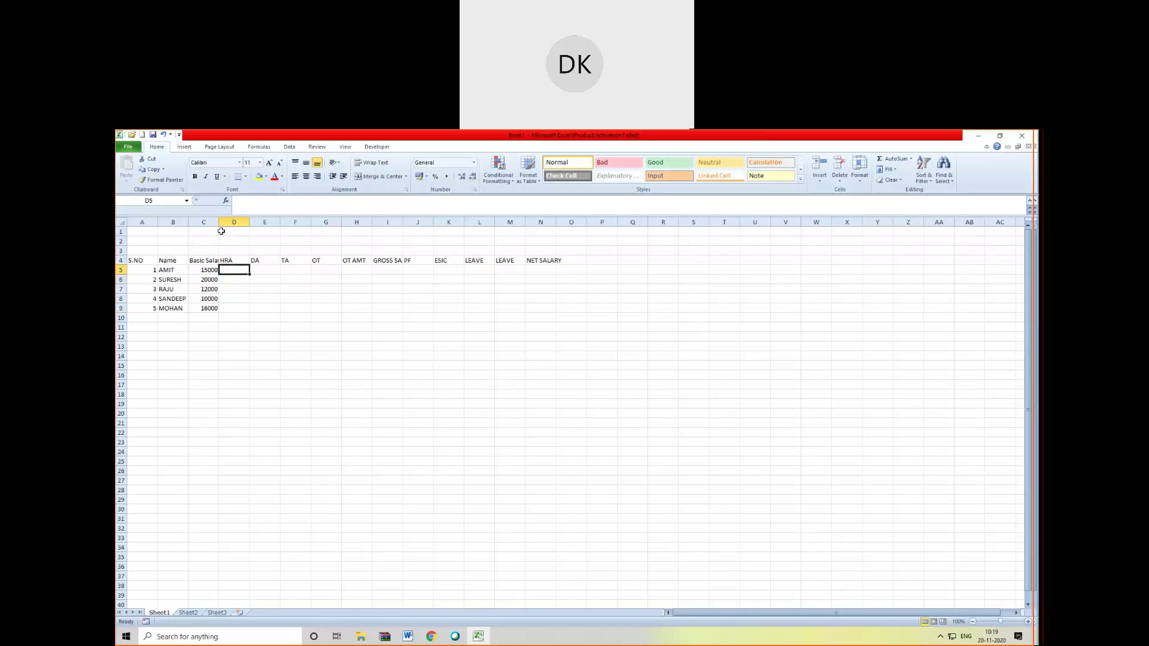
double_click(219, 222)
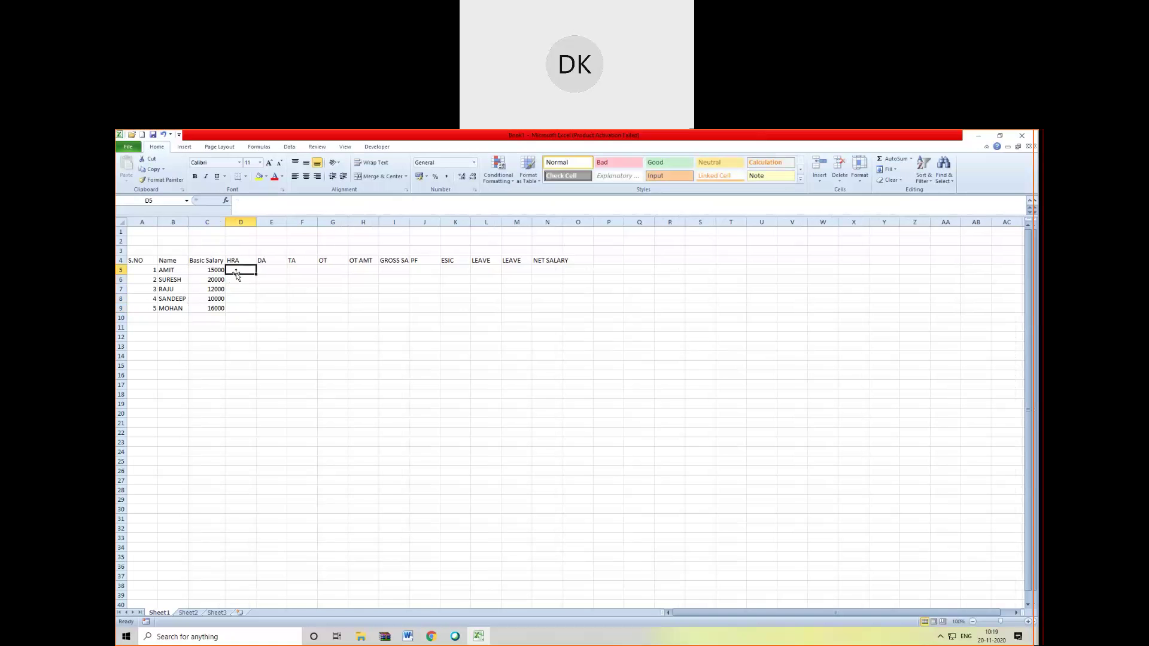
text(=)
key(Left)
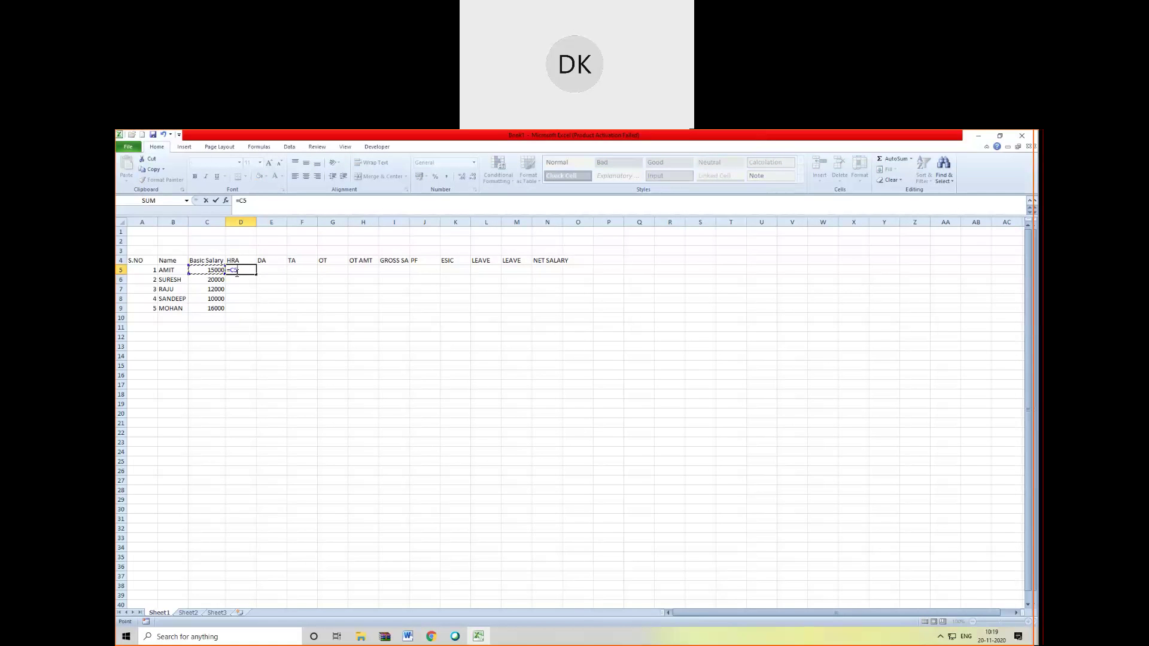
key(BackSpace)
key(BackSpace)
key(BackSpace)
- List the rate labels HRA, DA, TA, PF and ESIC in cells T4 to T8
click(734, 263)
text(HRA)
key(Return)
text(DA)
key(Return)
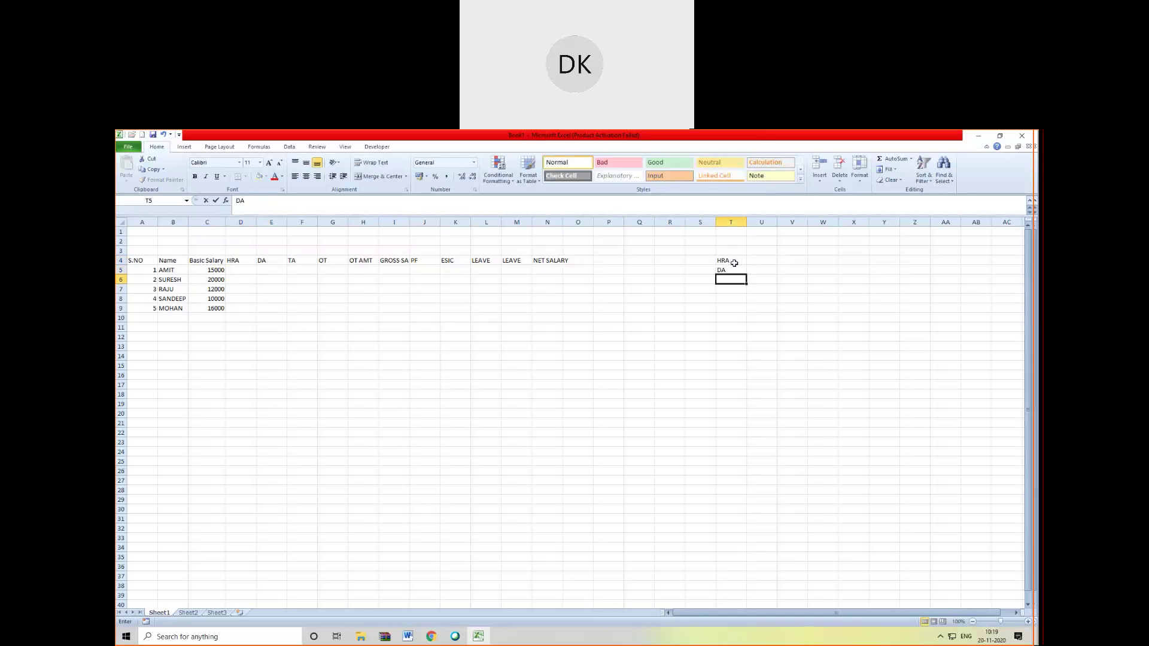
text(TA)
key(Return)
text(PF)
key(Return)
text(ESIC)
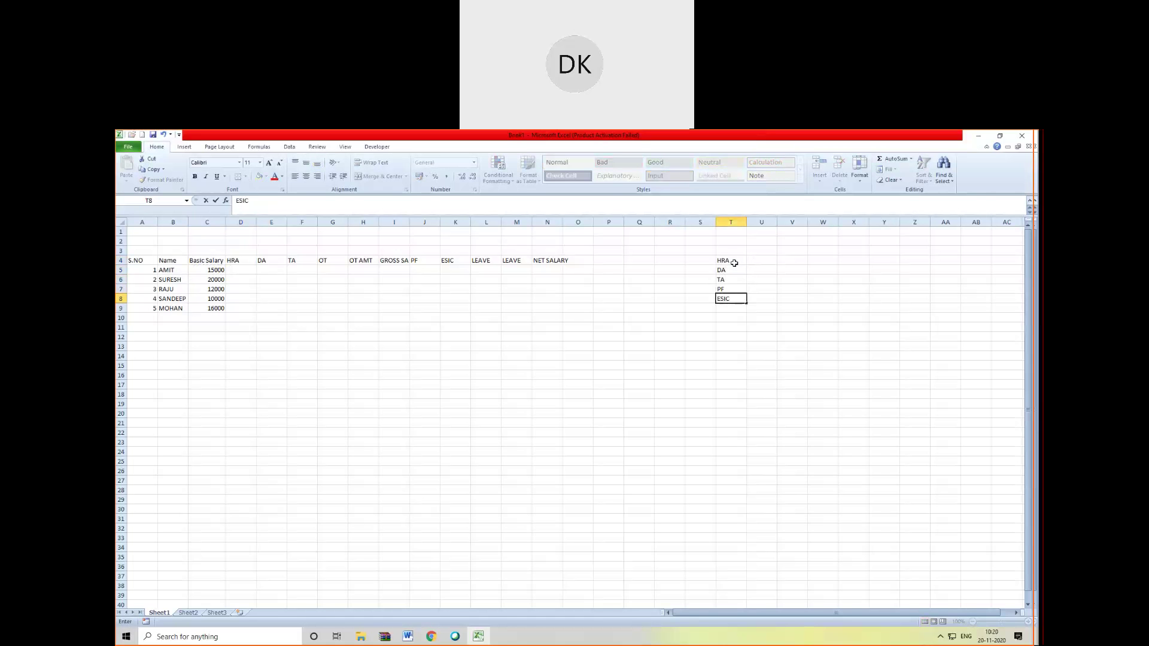
key(ctrl+Return)
- Enter the rates 15% for HRA, 20% for DA and 10% for TA in cells U4 to U6
key(Right)
key(Up)
key(Up)
key(Up)
key(Up)
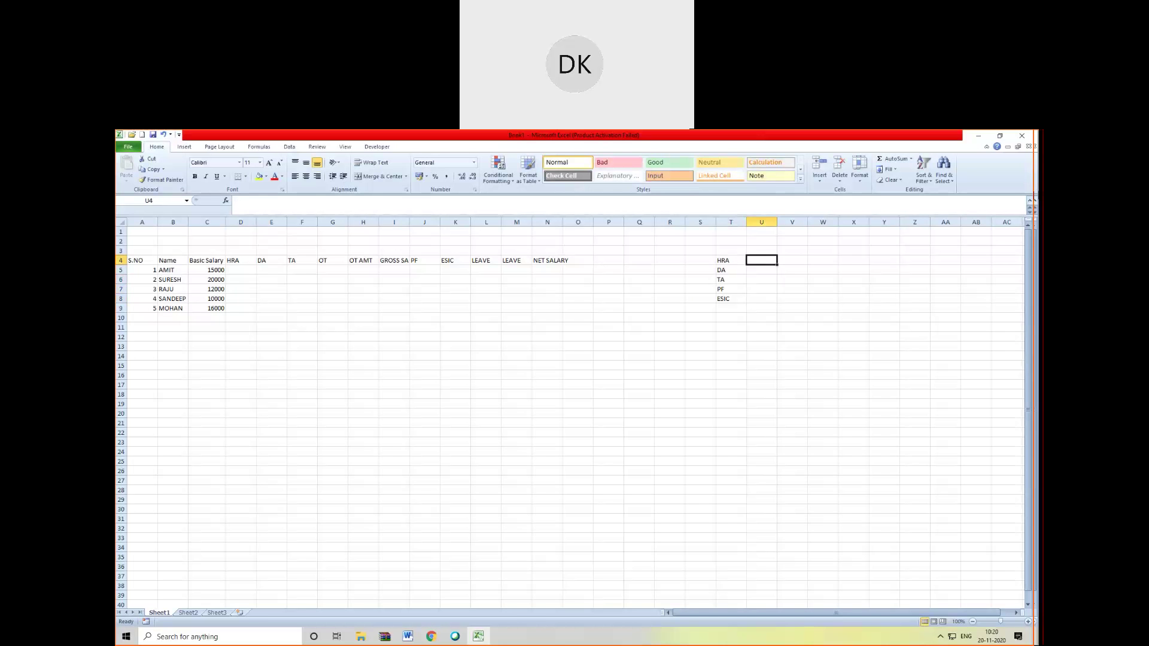
text(15%)
key(Return)
text(20%)
key(Return)
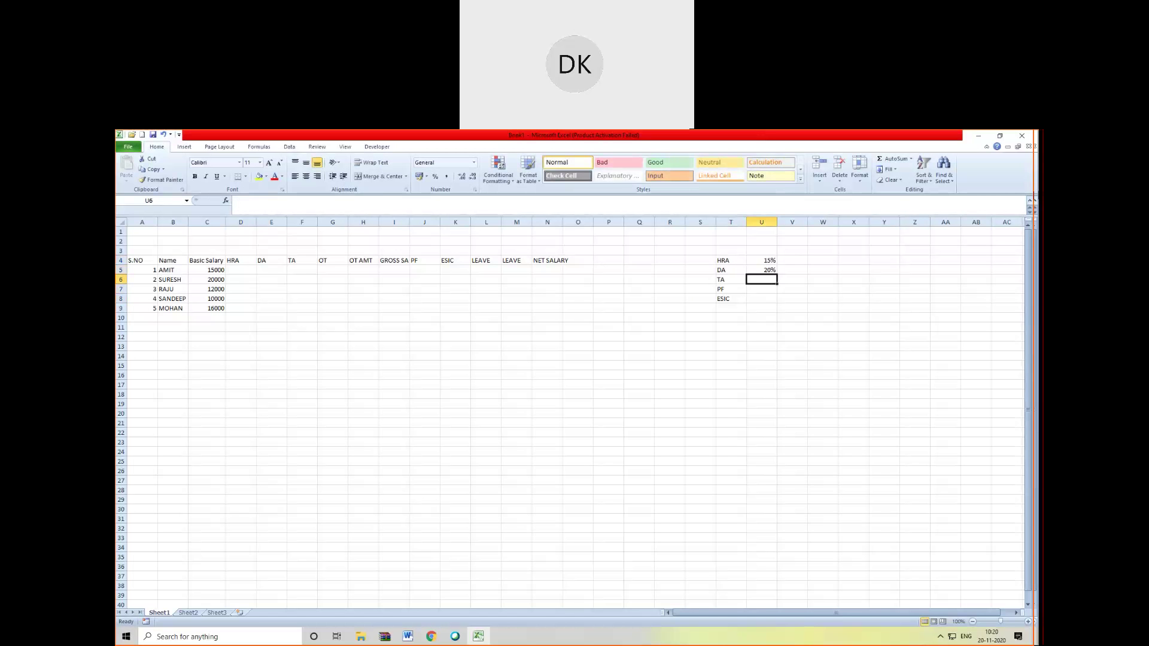
text(10)
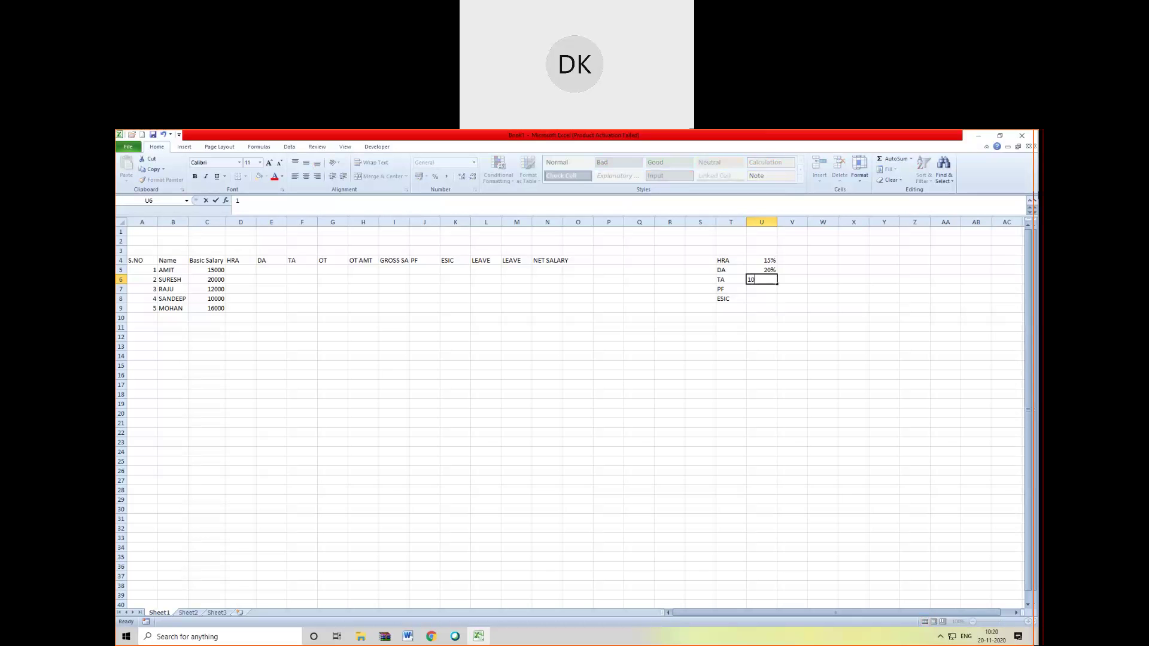
text(%)
key(Return)
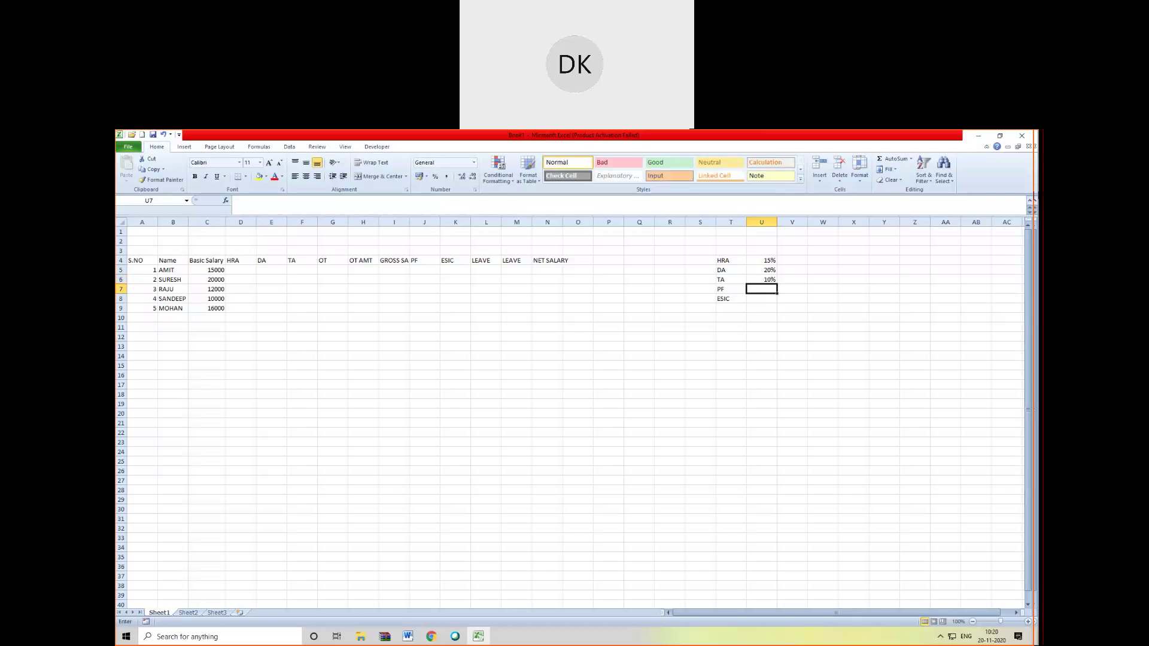
- Enter the rates 12% for PF and 2% for ESIC in cells U7 and U8
text(12)
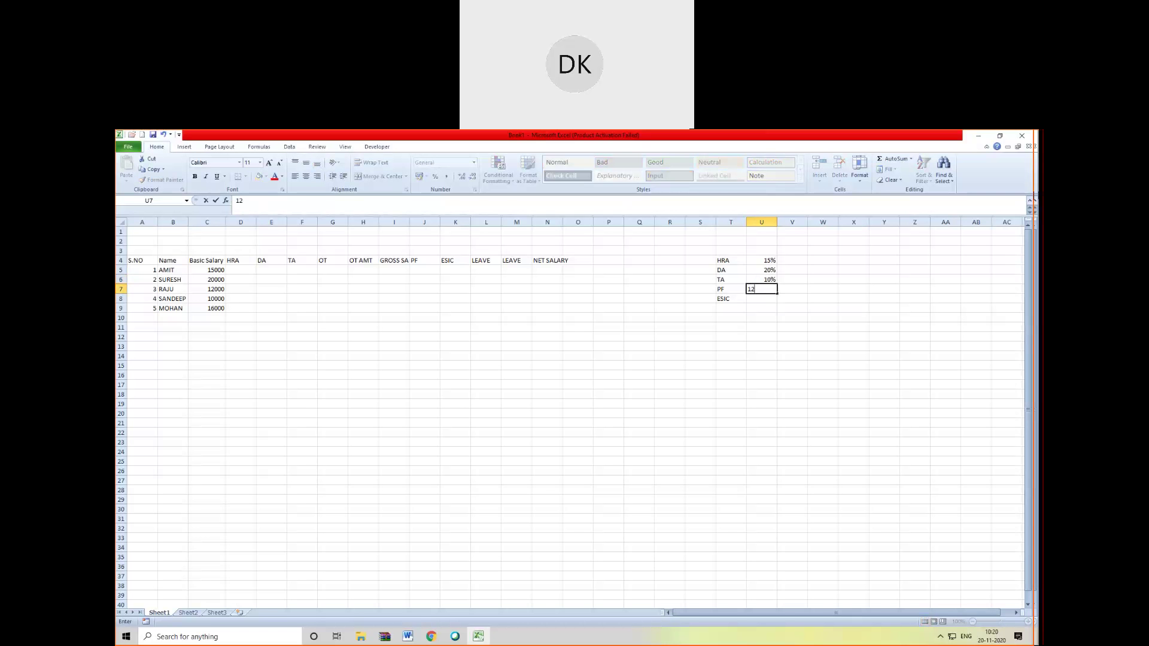
text(%)
key(Return)
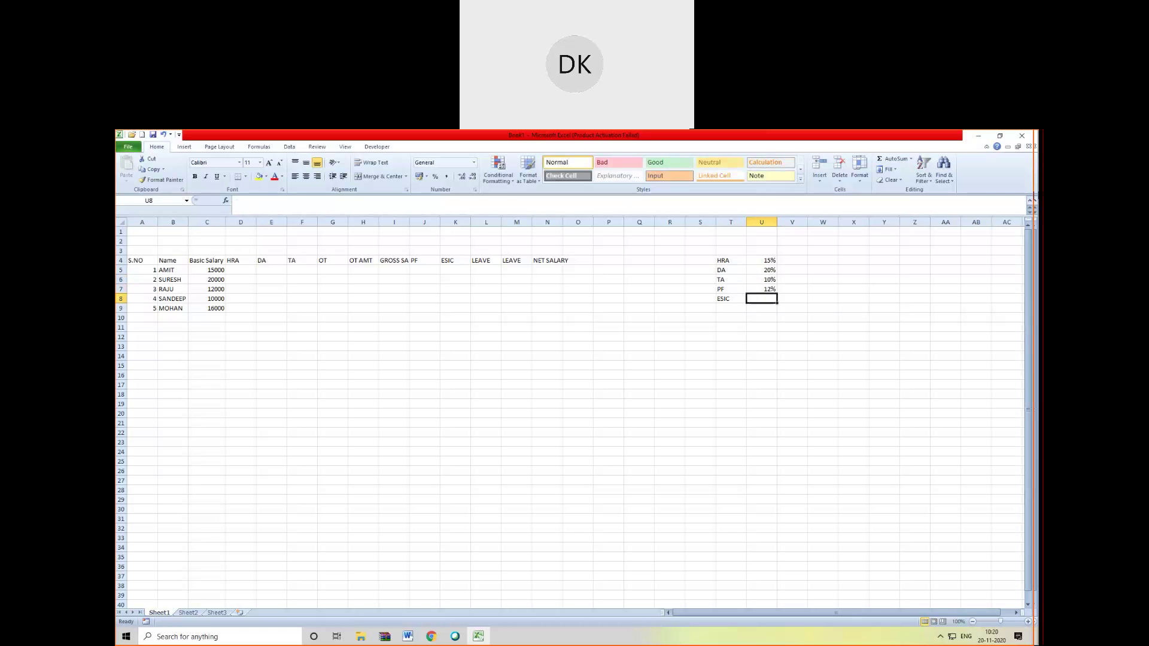
text(2)
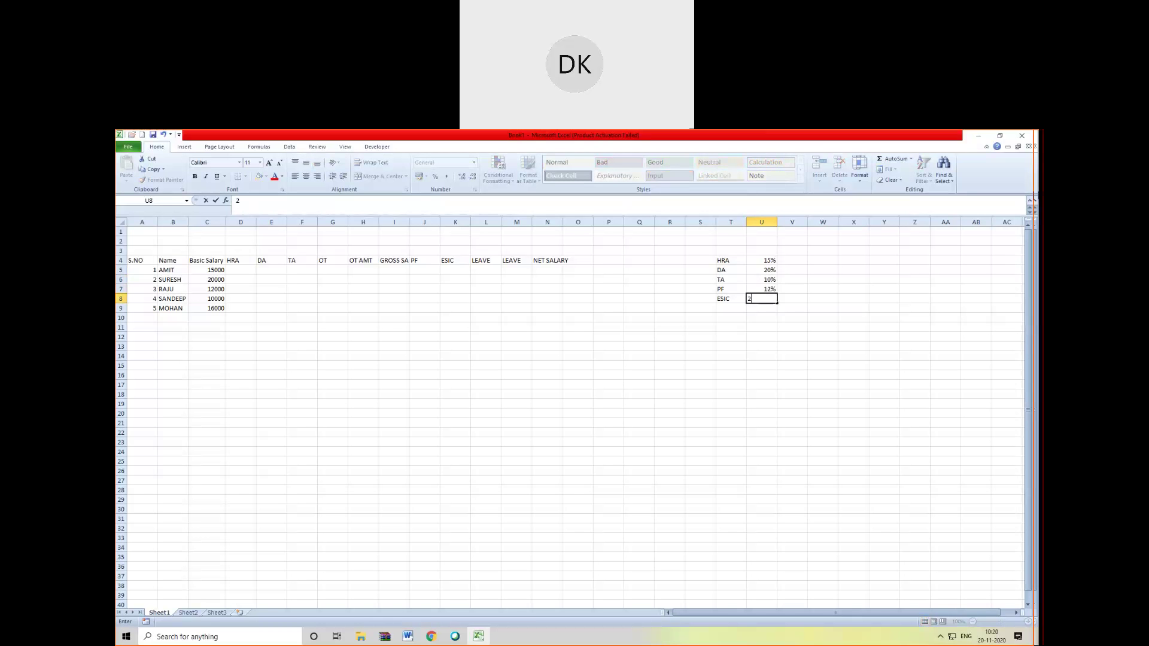
text(%)
click(774, 336)
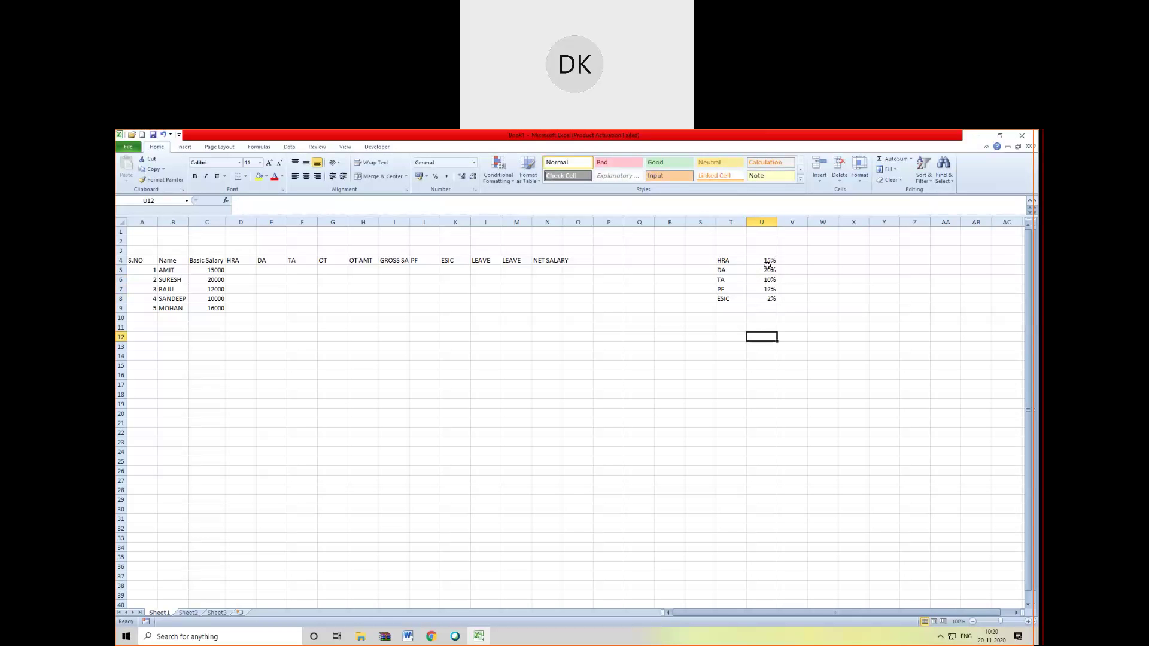
- Calculate HRA in D5 with the formula =C5*15% and fill it down to D9
click(245, 272)
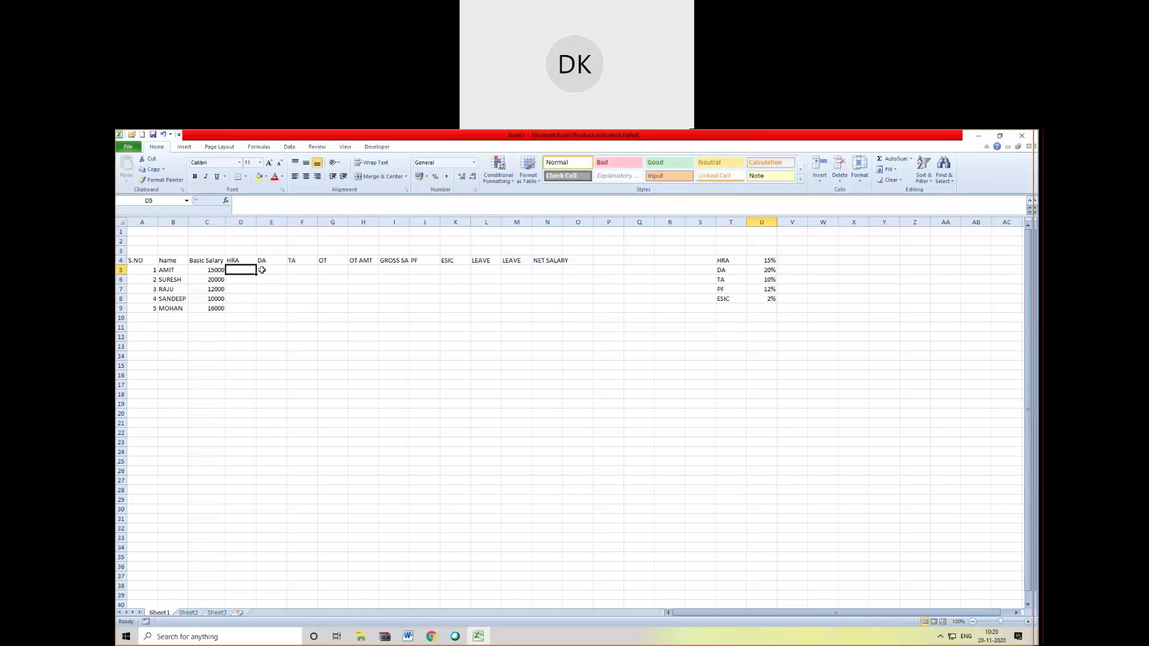
text(=)
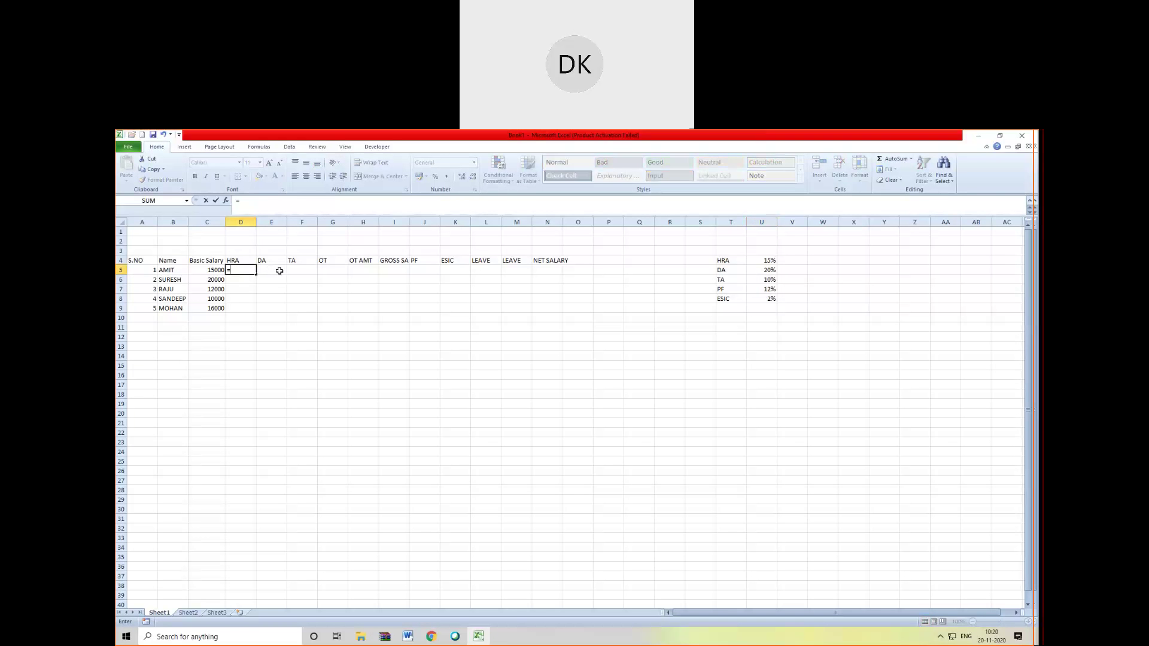
key(Left)
text(*15%)
key(Return)
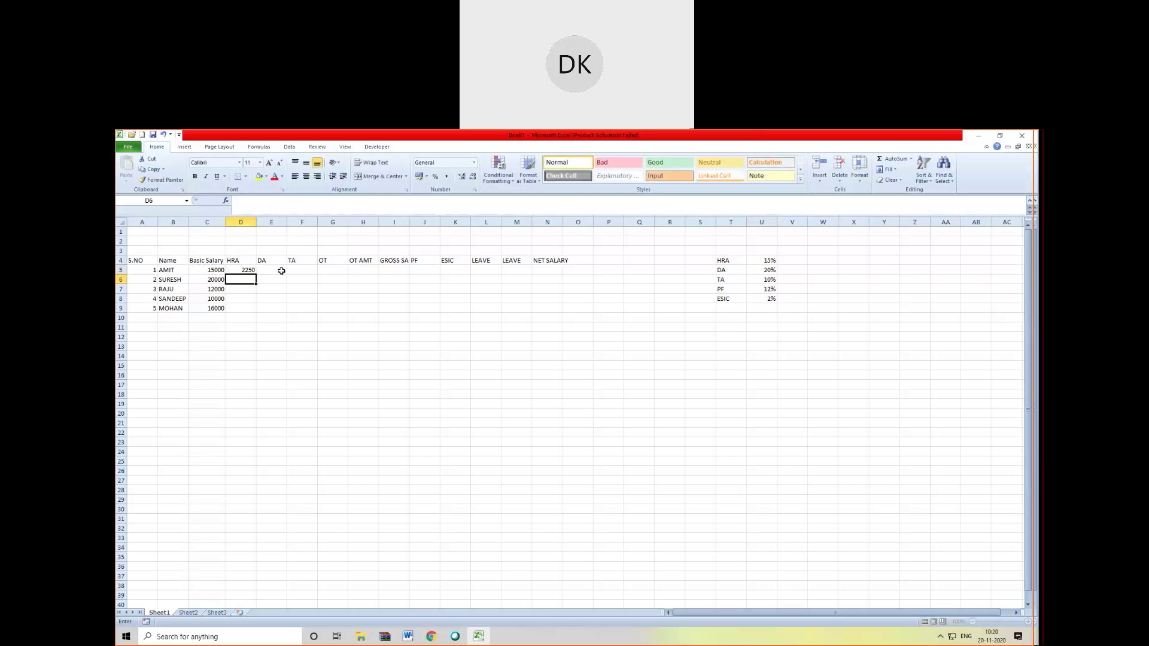
click(249, 270)
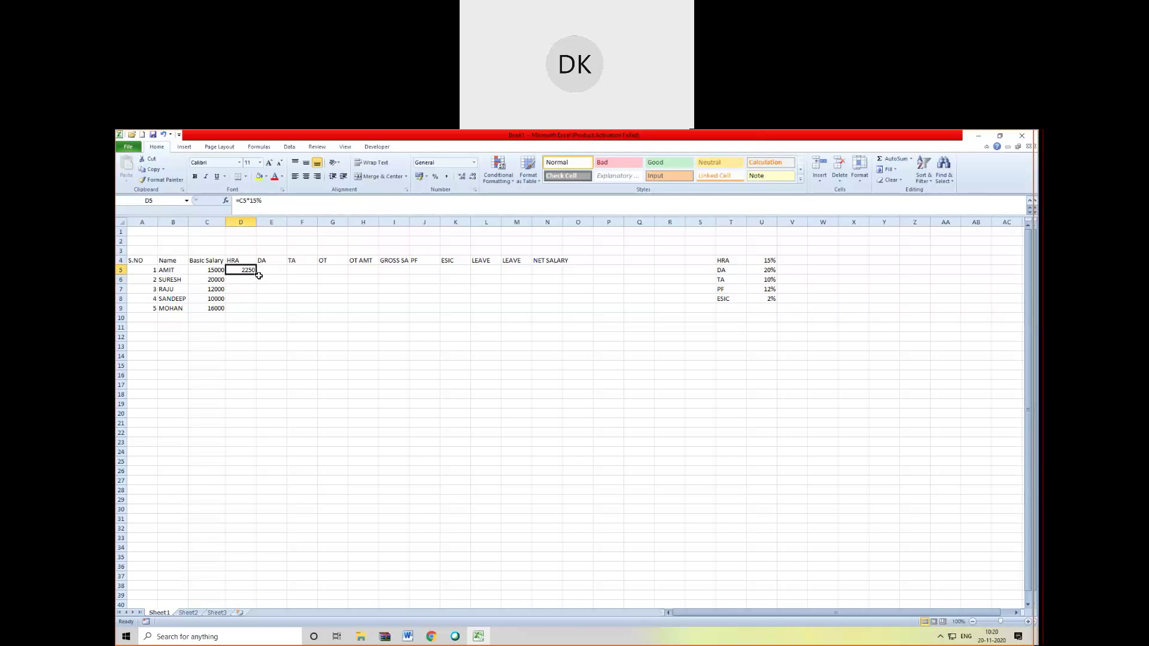
drag(258, 275, 256, 310)
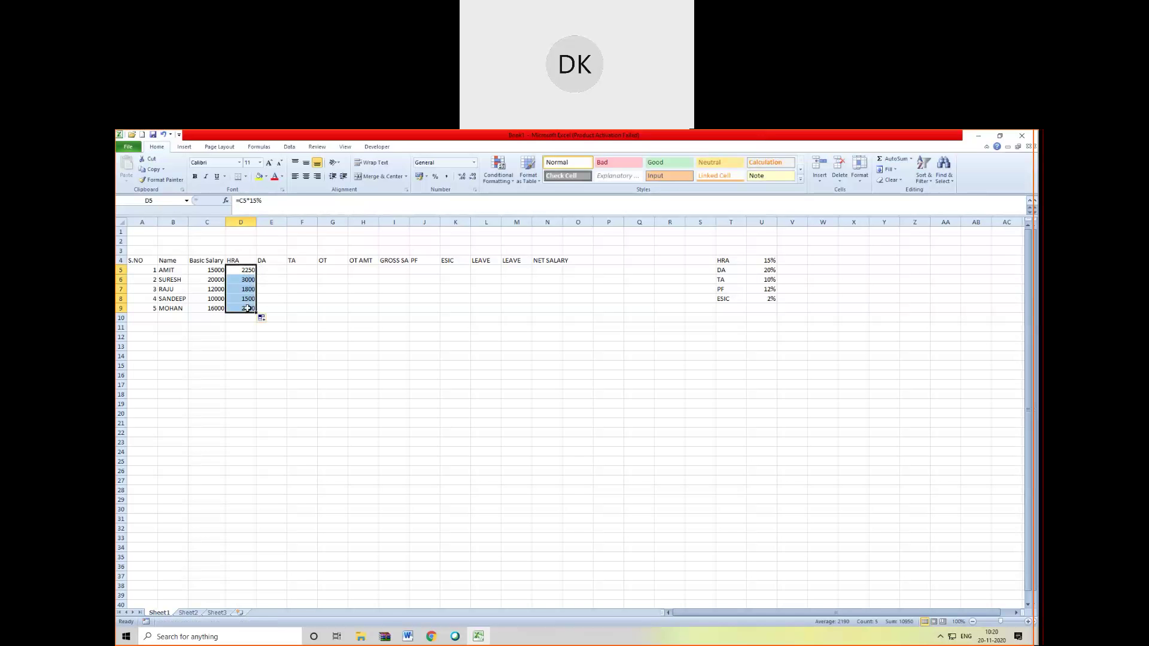
- Calculate DA in E5 with the formula =C5*20% and fill it down to E9
click(269, 270)
text(=)
key(Left)
key(Left)
key(Left)
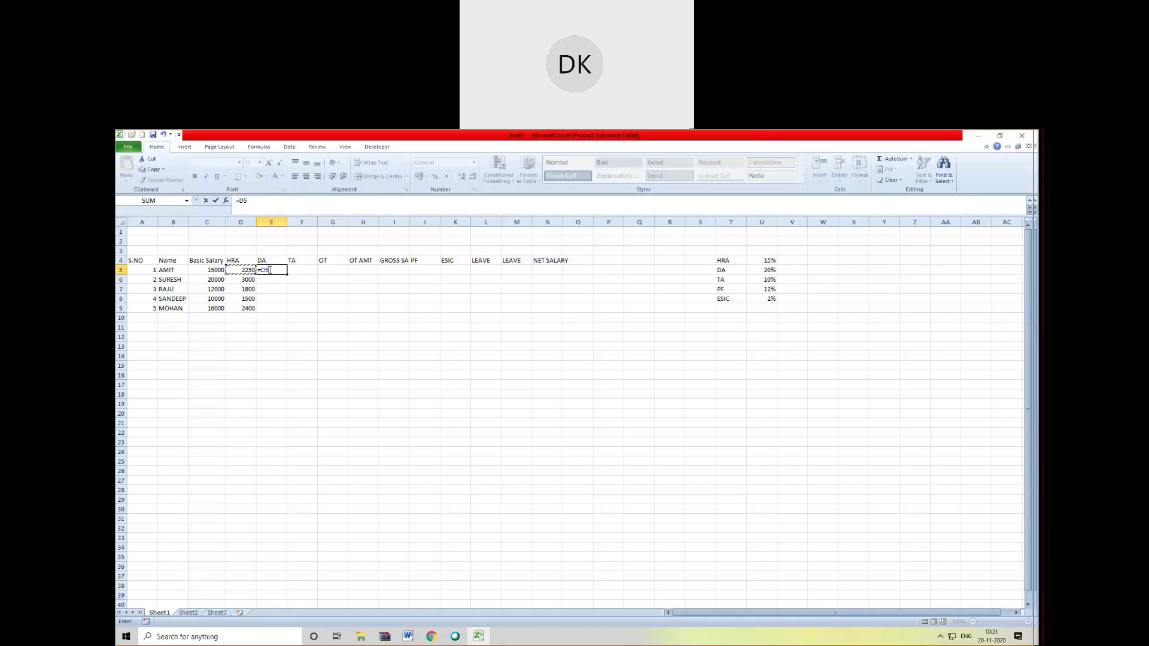
key(Right)
text(*20%)
key(Return)
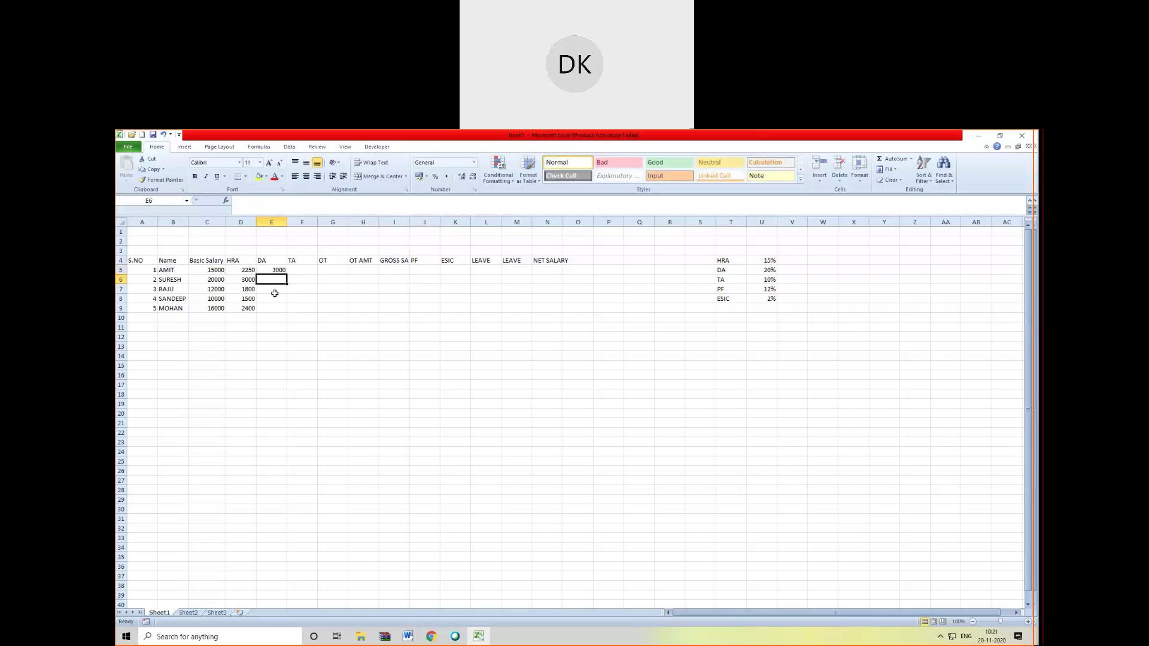
click(270, 270)
double_click(287, 274)
- Calculate TA in F5 with the formula =C5*10% and fill it down to F9
click(299, 270)
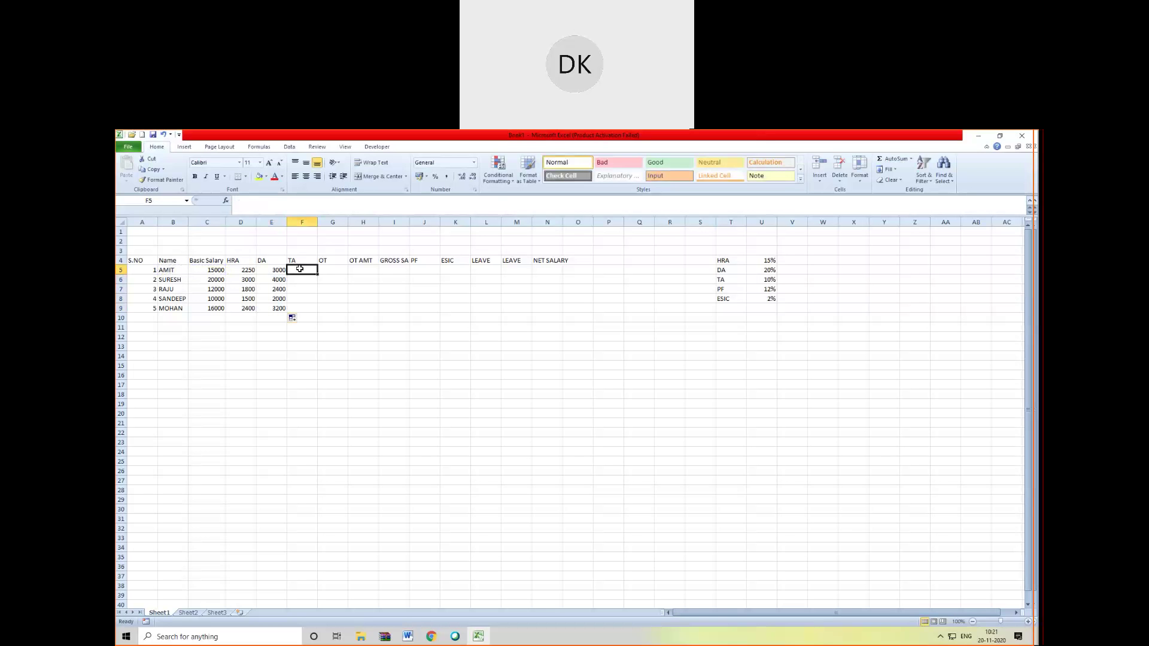
text(=)
key(Left)
key(Left)
key(Left)
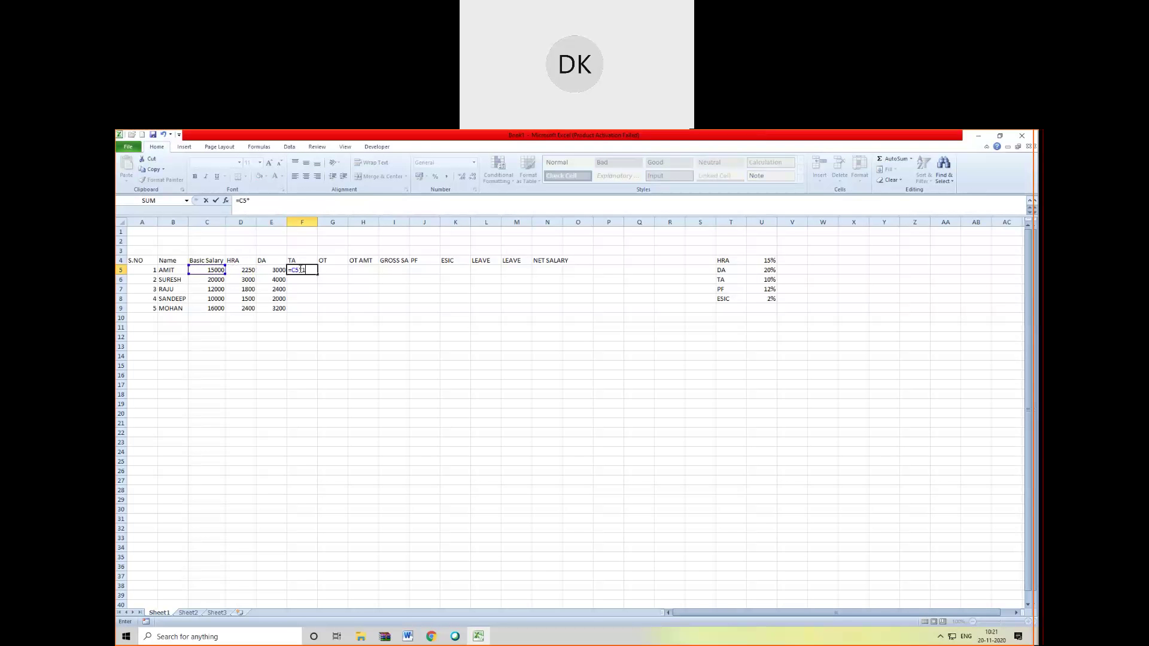
key(Return)
click(306, 270)
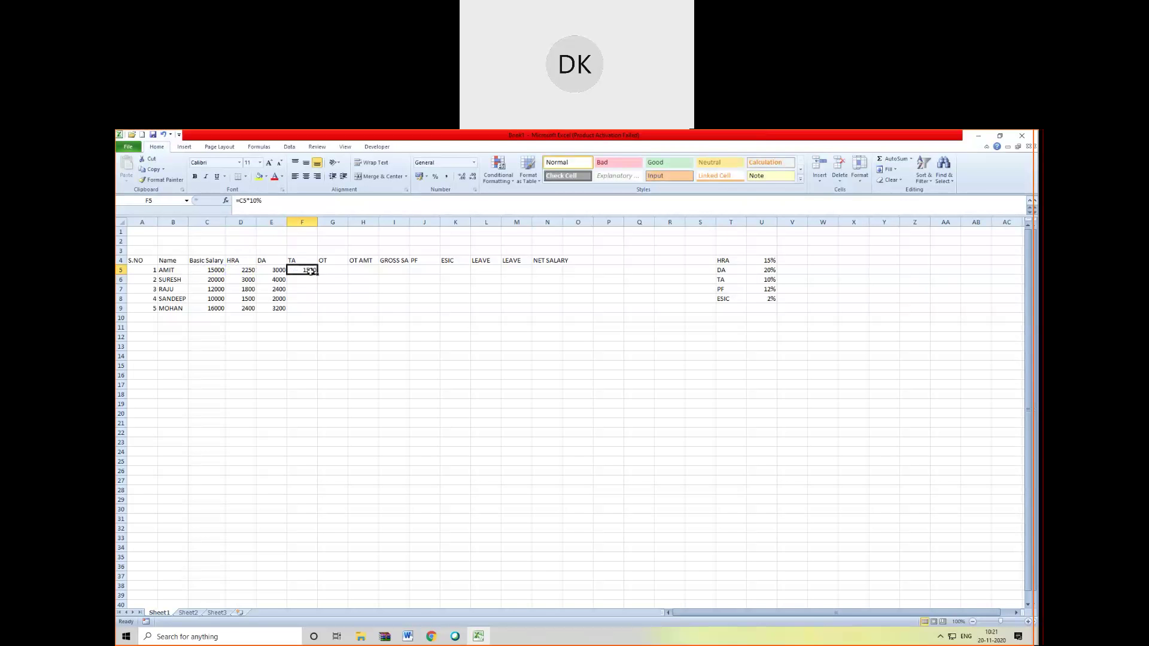
drag(318, 275, 318, 310)
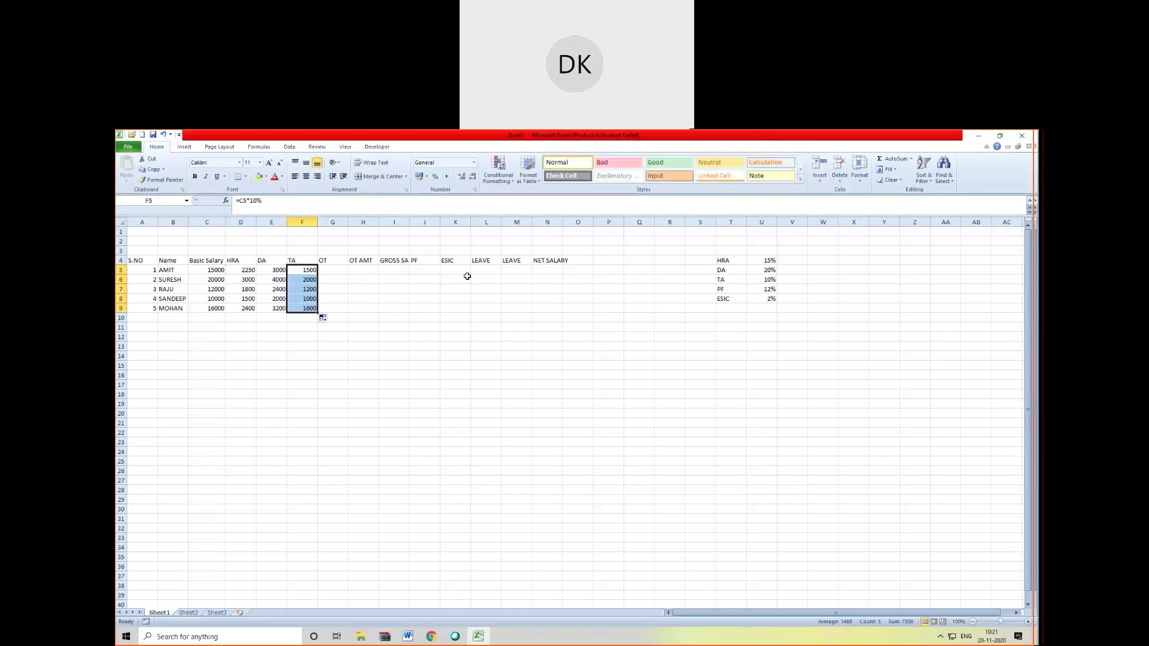
- Calculate PF in J5 with the formula =C5*12% and fill it down to J9
click(433, 270)
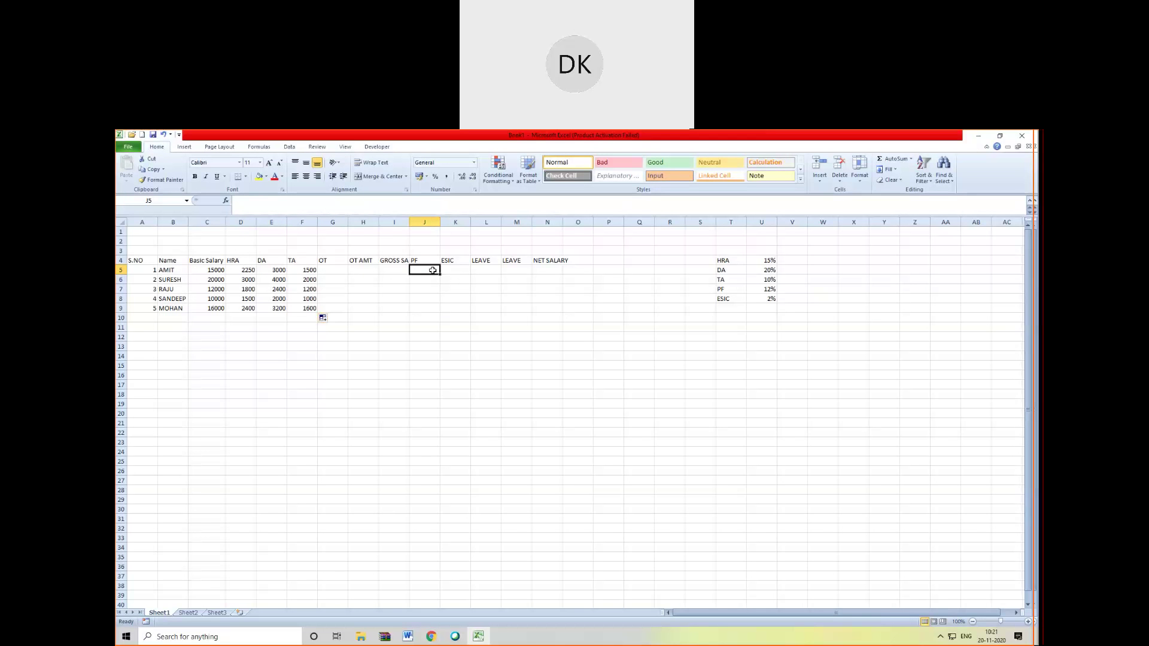
text(=)
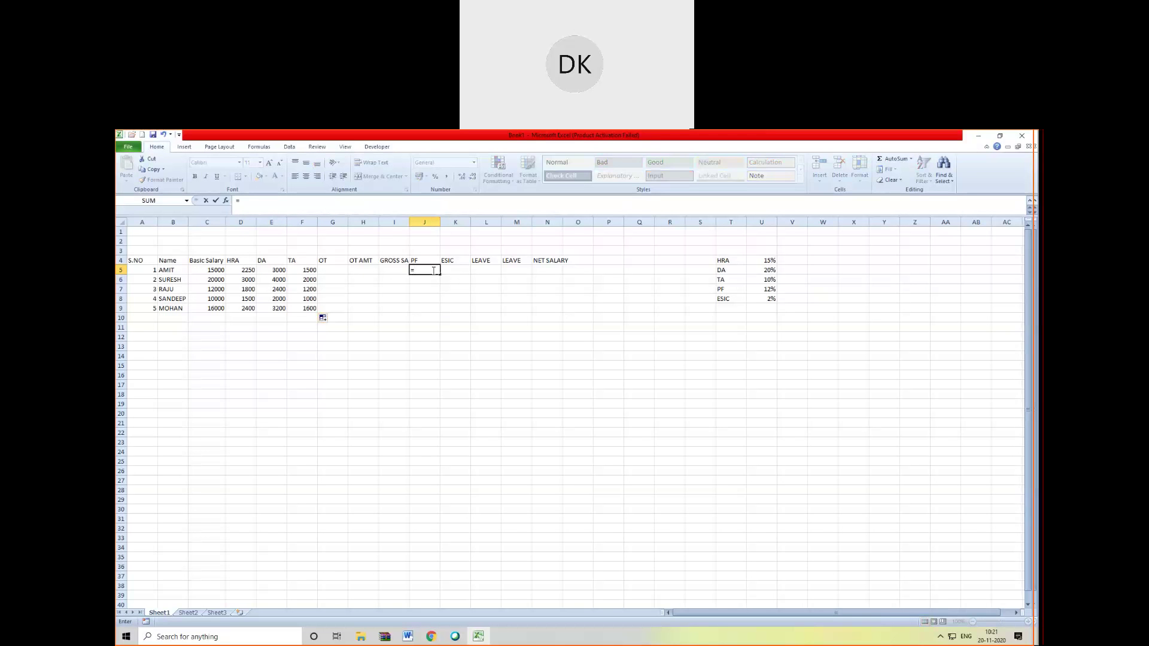
click(216, 270)
text(*12%)
key(Return)
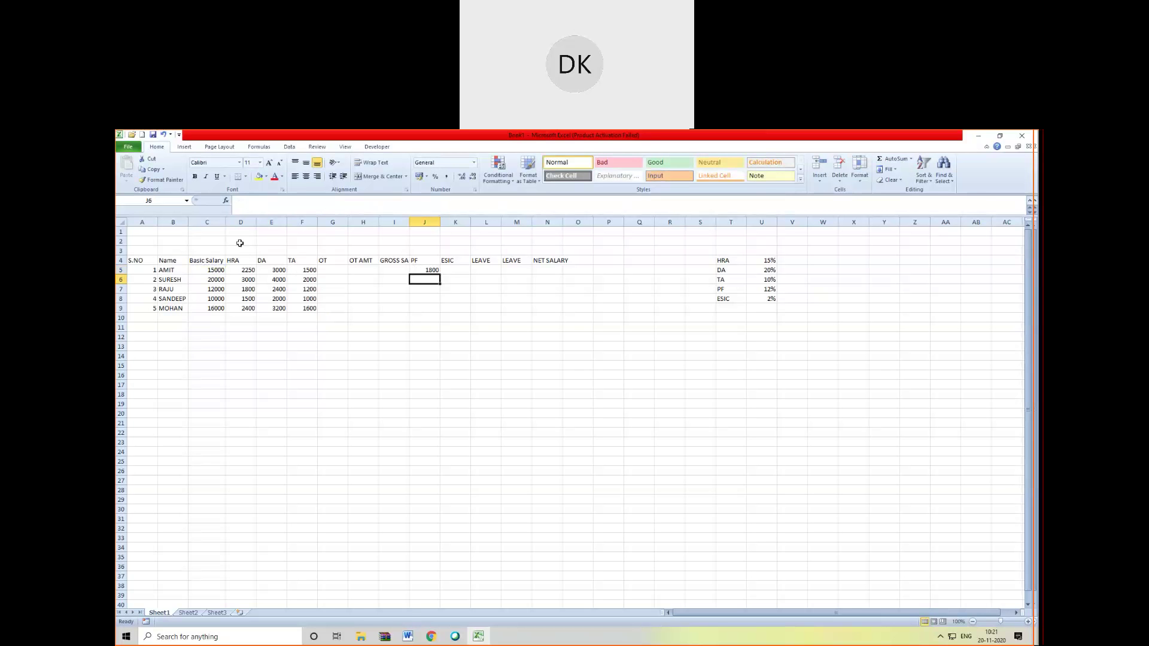
click(432, 270)
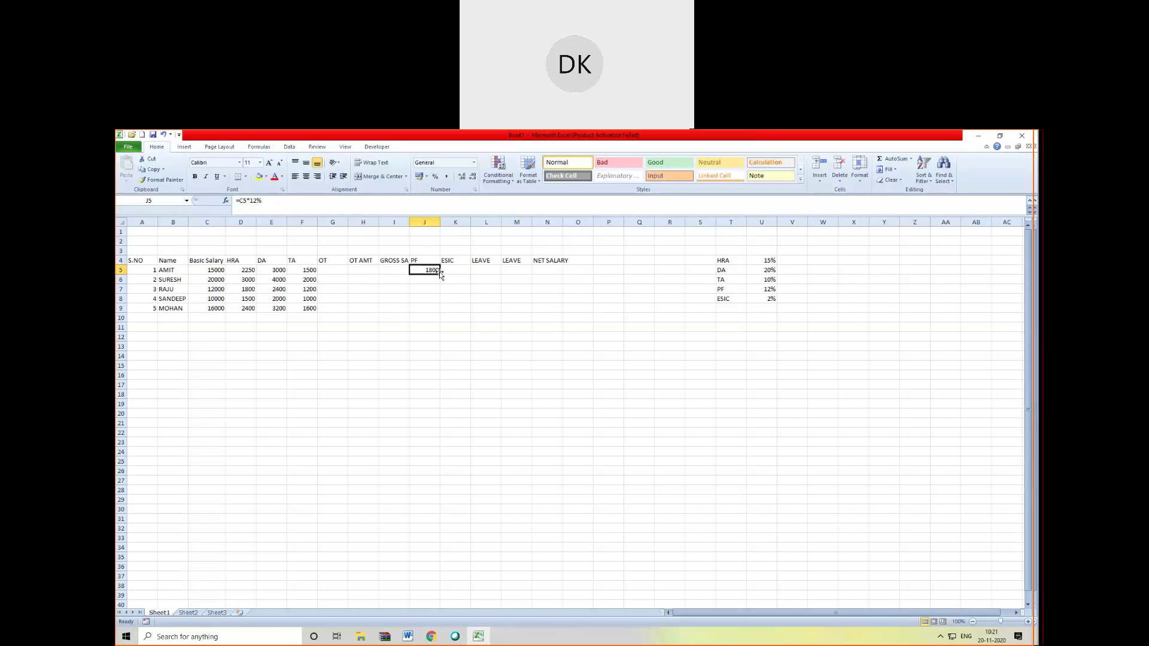
drag(439, 272, 440, 309)
- Calculate ESIC in K5 with the formula =C5*2% and fill it down to K9
click(461, 271)
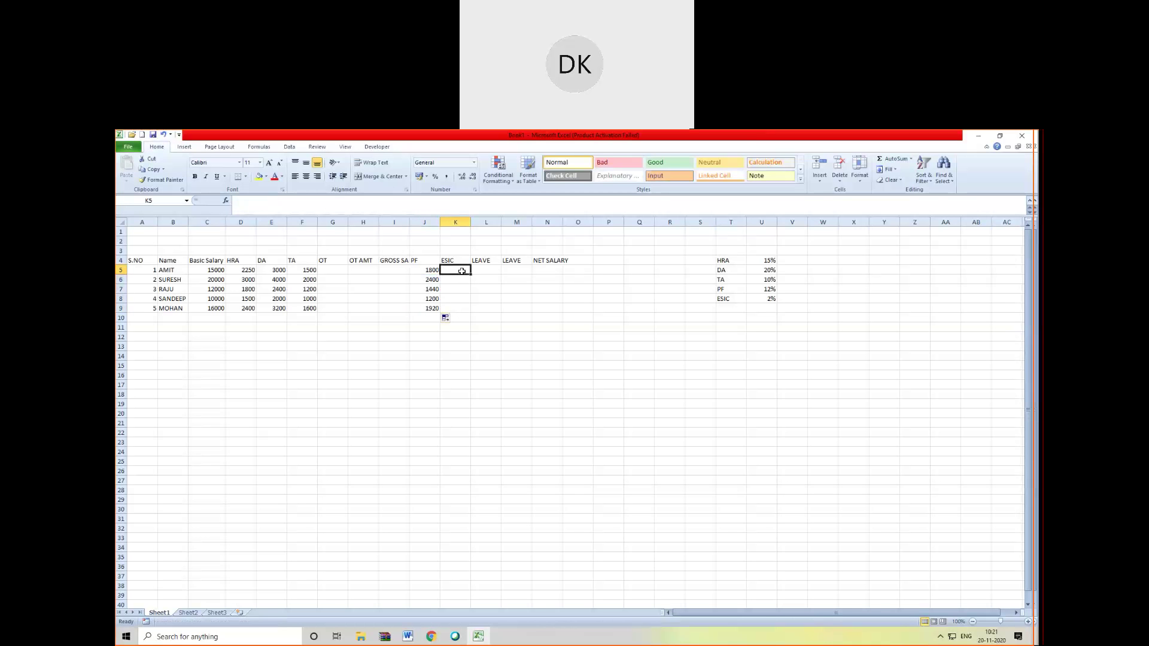
text(=)
click(219, 270)
text(*)
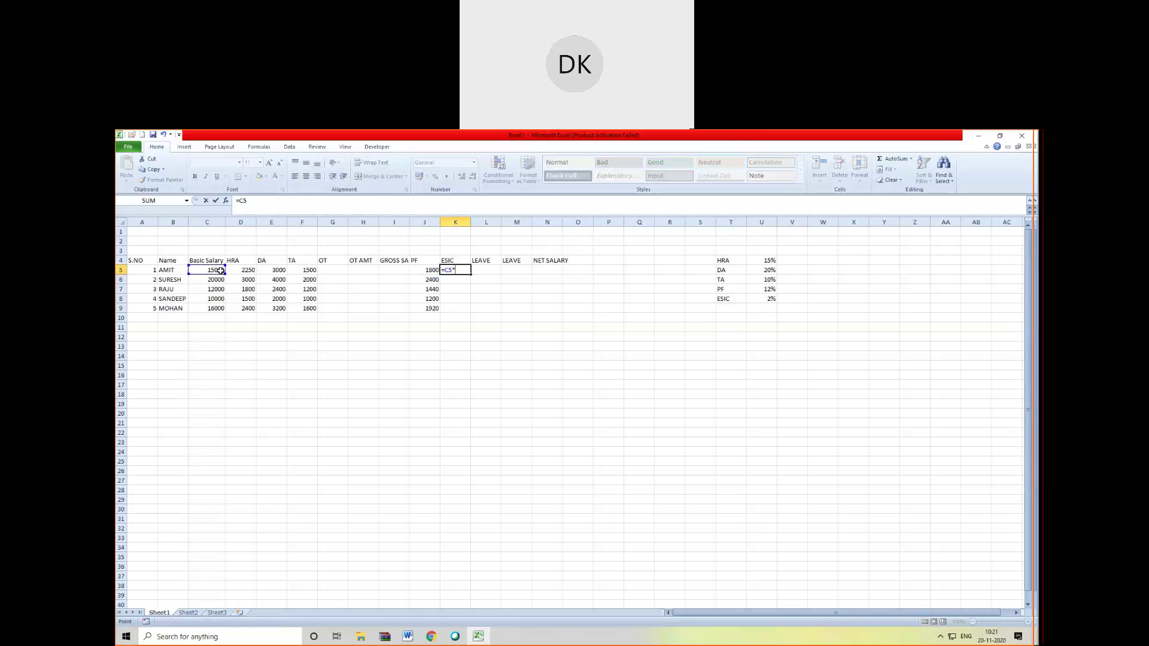
text(2)
key(Return)
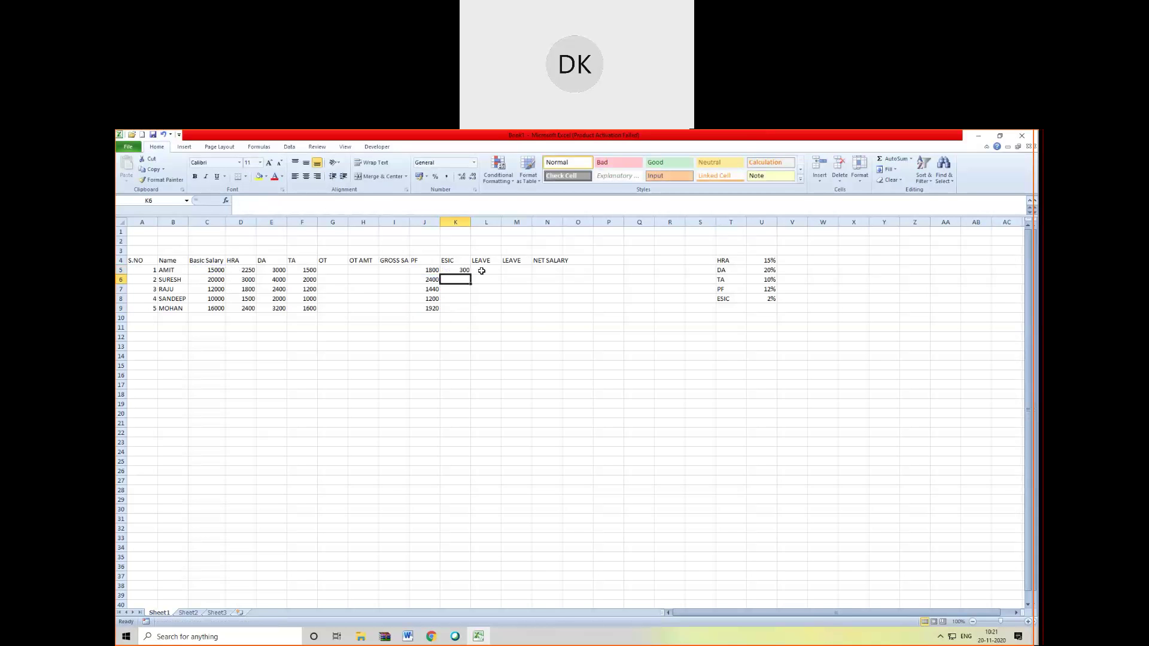
click(465, 271)
drag(470, 274, 470, 312)
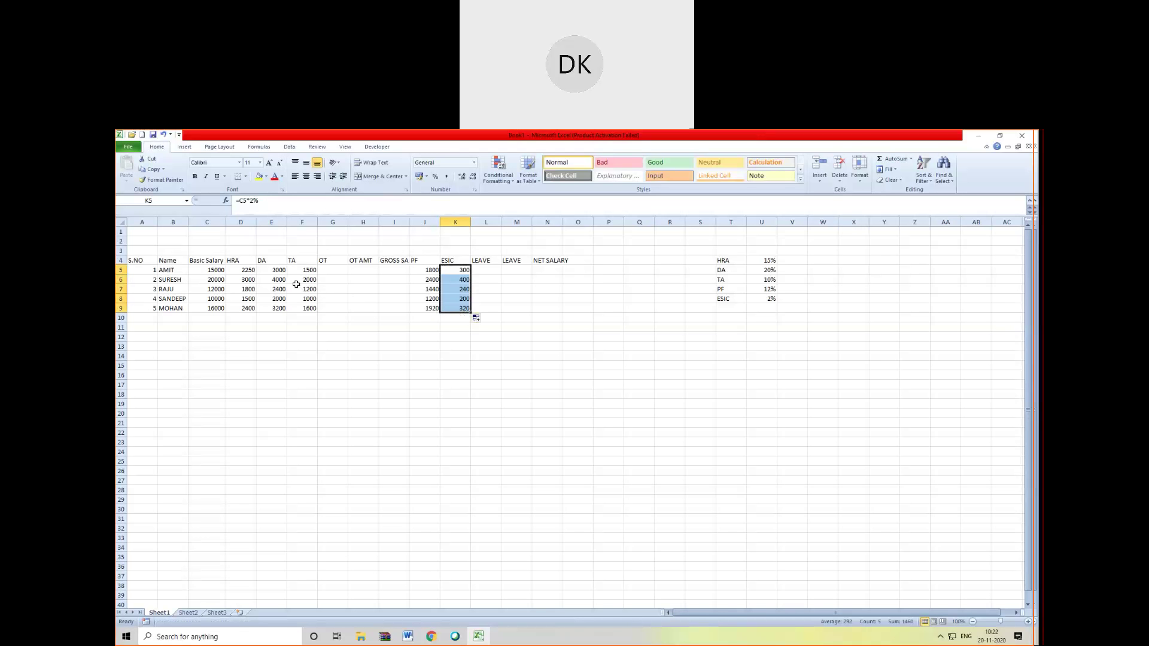
- Clear the calculated allowance and deduction values from the range D5:L10
click(250, 271)
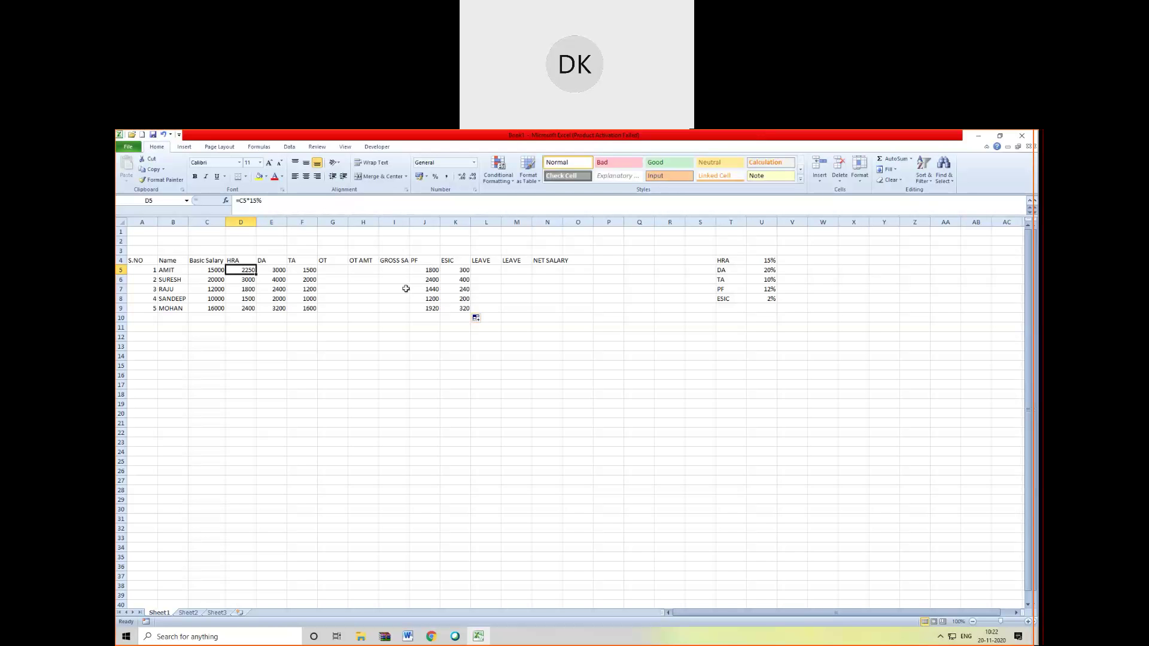
drag(247, 270, 479, 320)
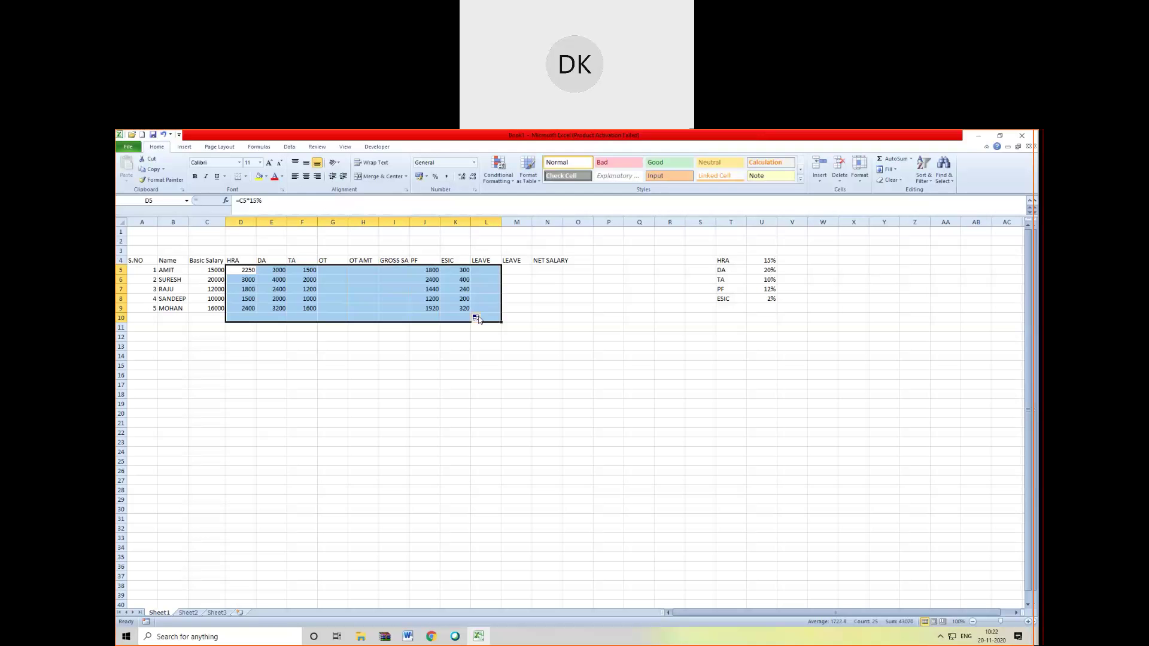
key(Delete)
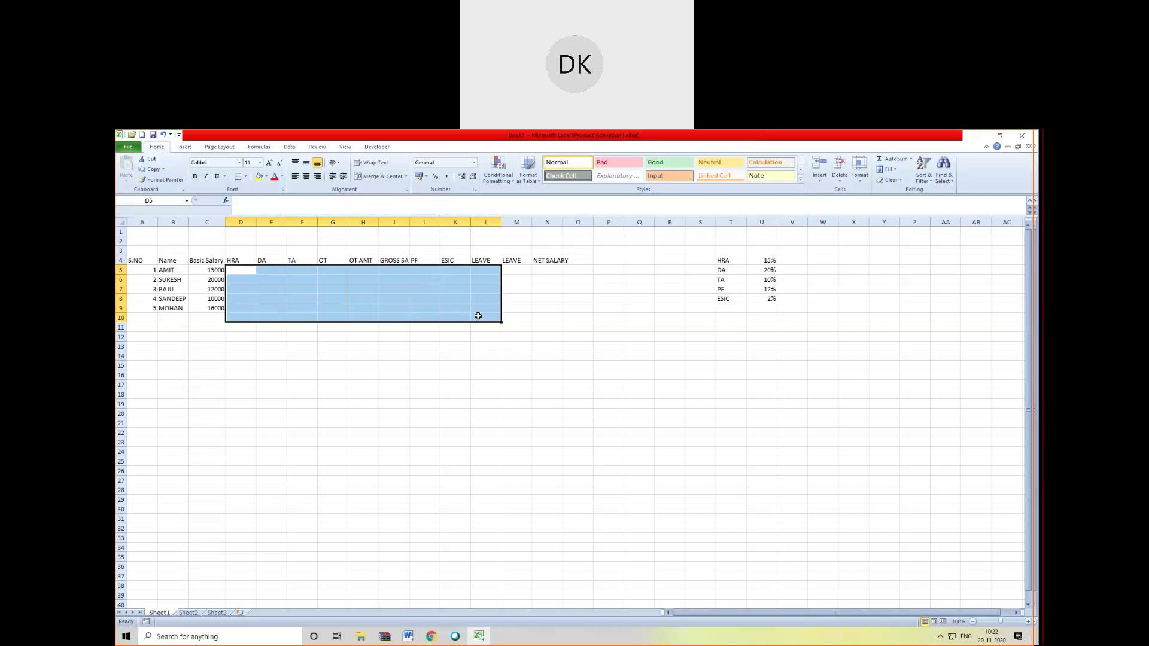
- Calculate HRA in D5 with the relative-reference formula =C5*U4 and fill it down to D9
click(246, 273)
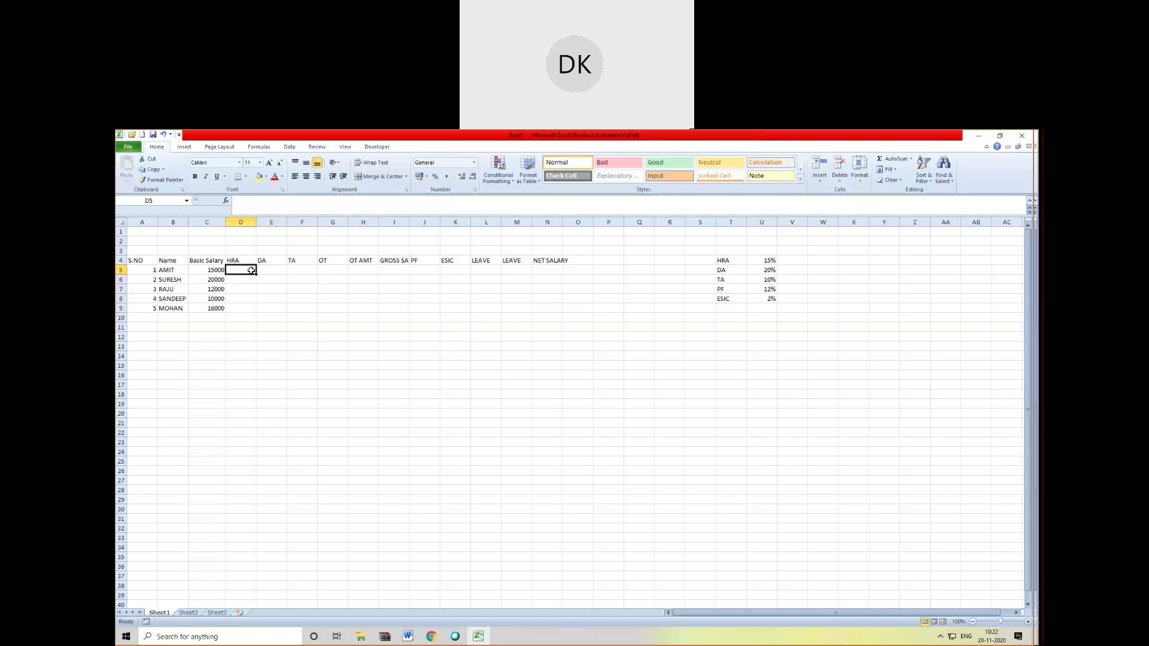
text(=)
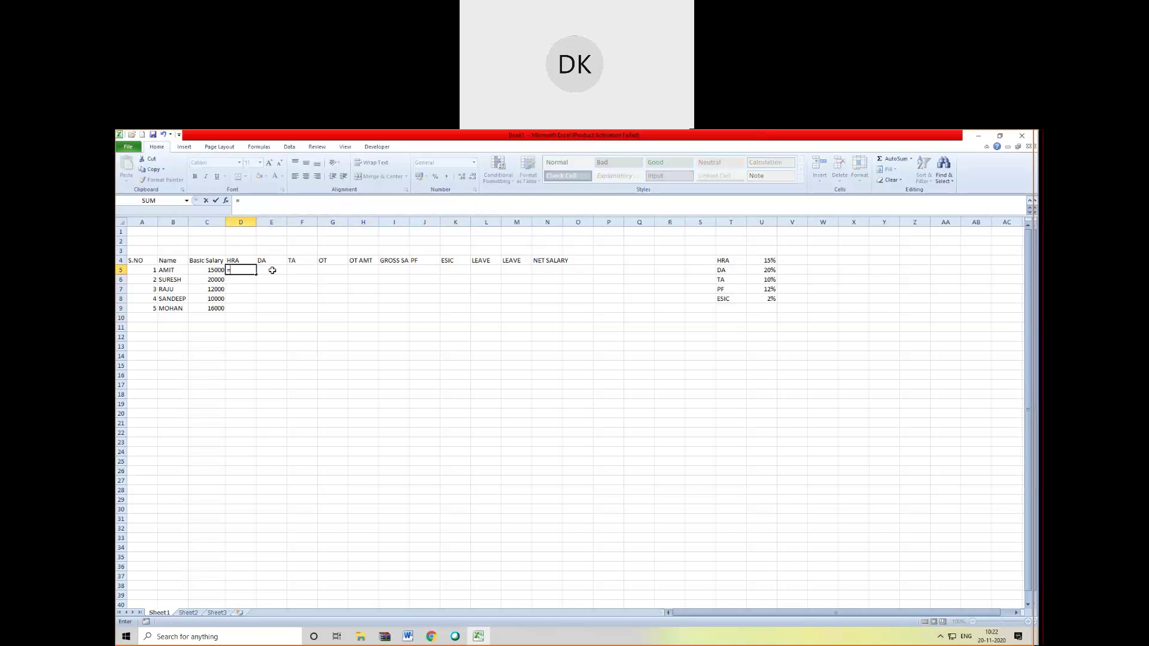
click(208, 270)
text(*)
click(768, 261)
key(Return)
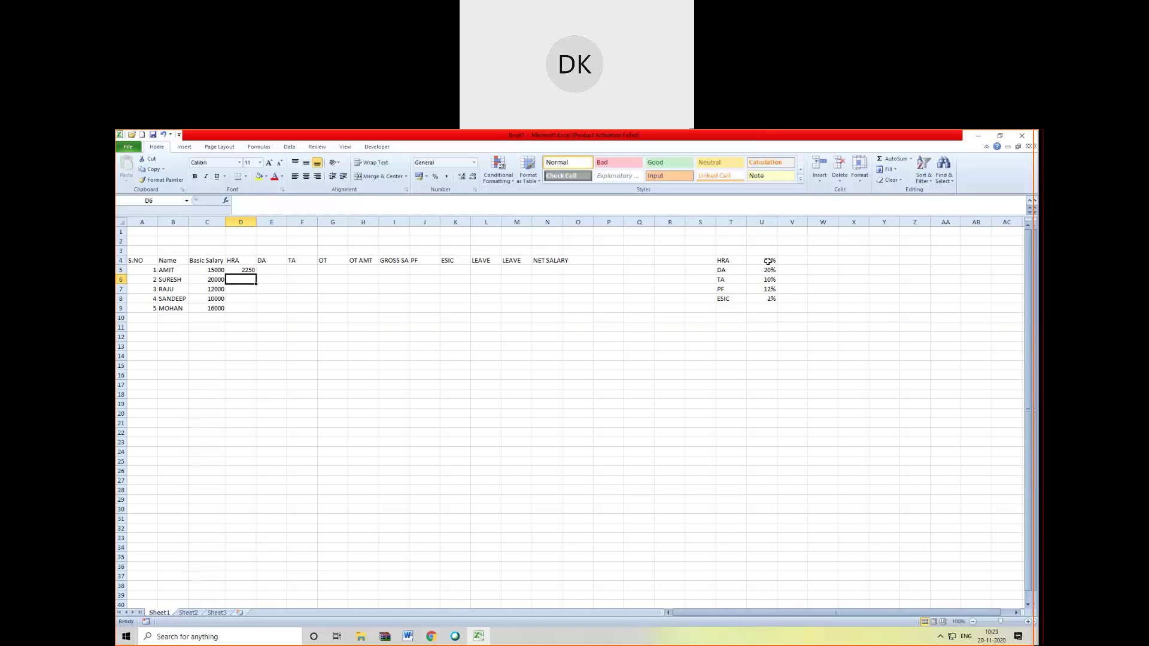
click(248, 270)
drag(256, 272, 257, 313)
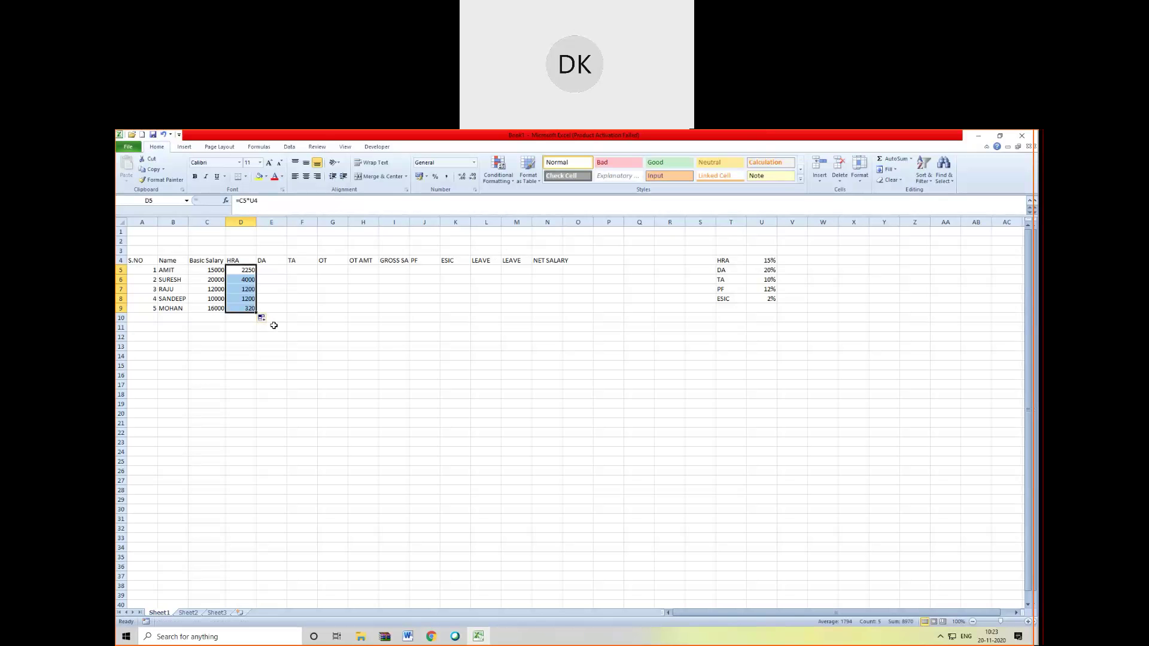
- Examine the cell references in the HRA formulas of D5, D6 and D7, and compare them with the rate table in column U
click(243, 269)
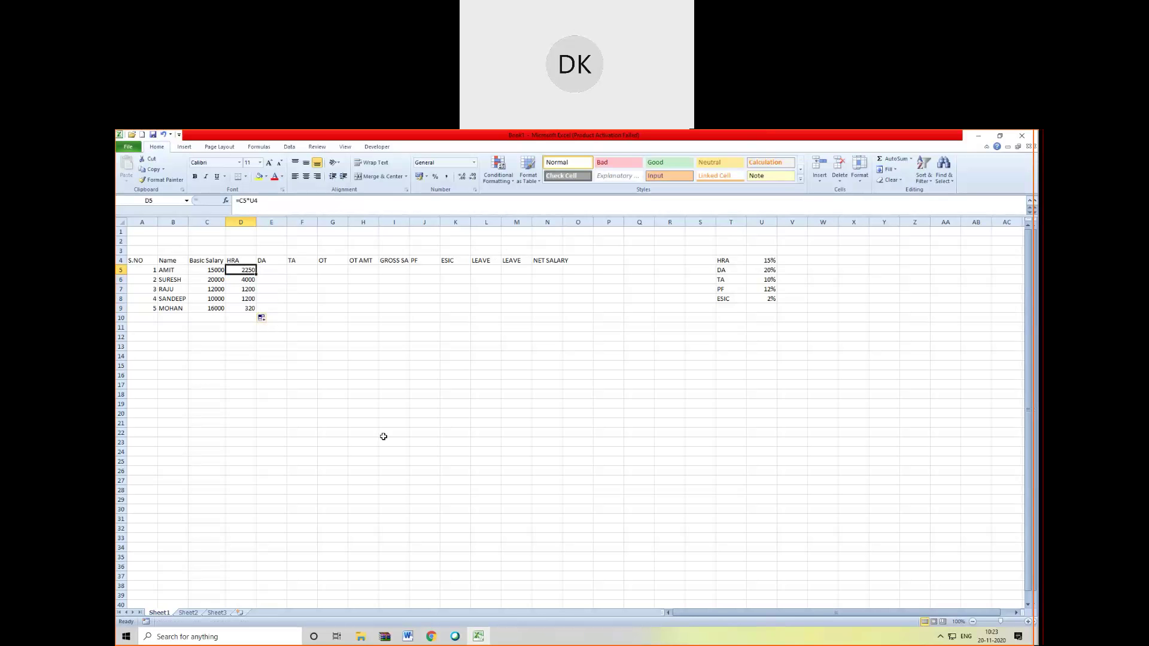
ctrl+scroll(435, 468, up, 8)
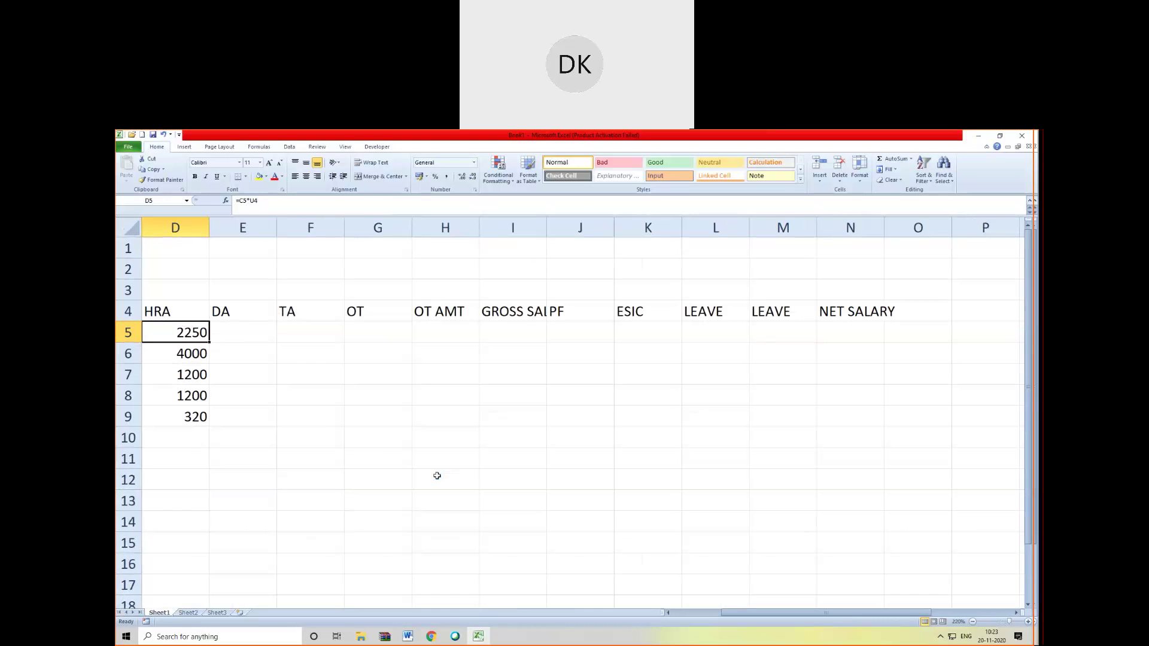
ctrl+scroll(437, 475, up, 1)
drag(774, 612, 671, 613)
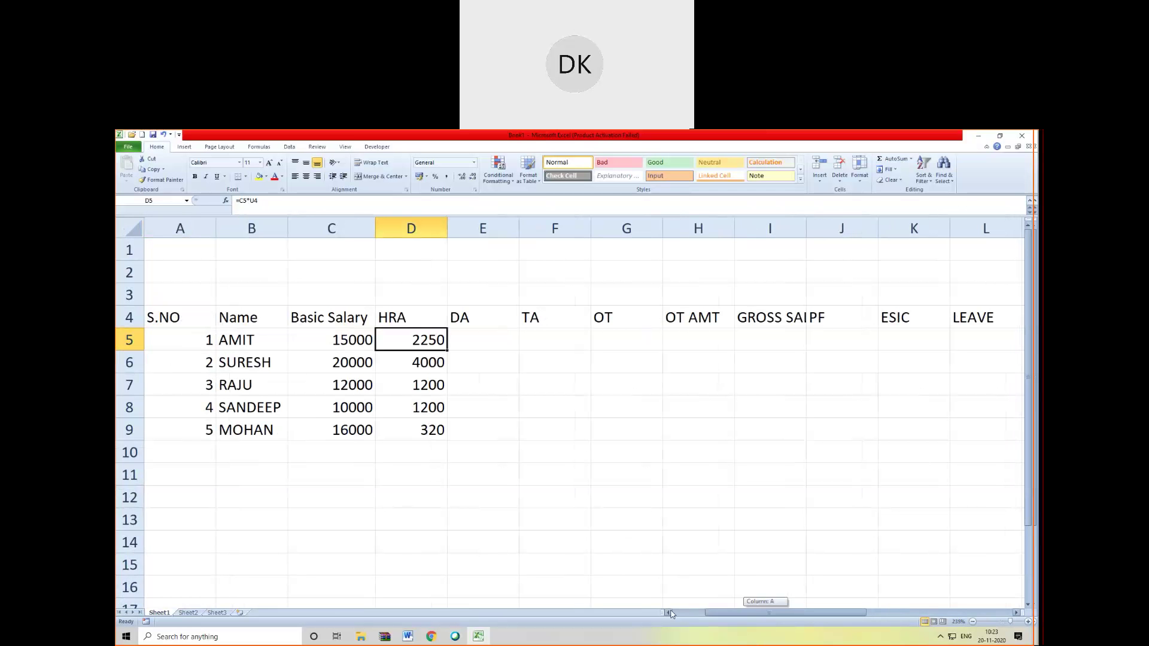
double_click(436, 341)
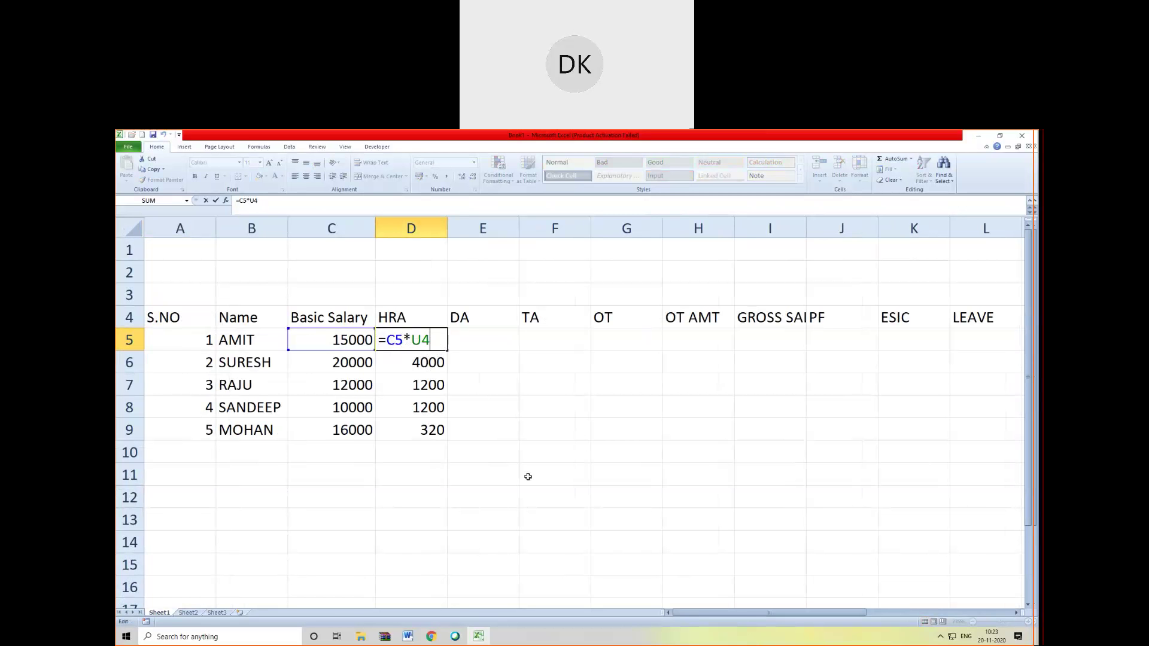
drag(745, 613, 904, 605)
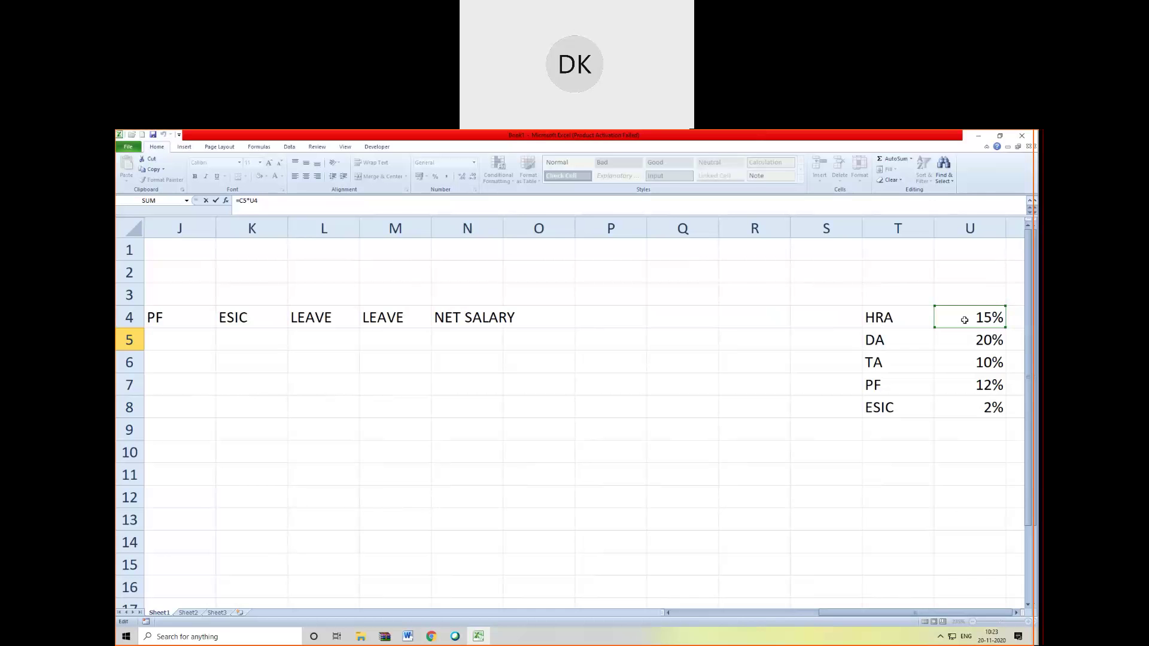
drag(864, 605, 636, 600)
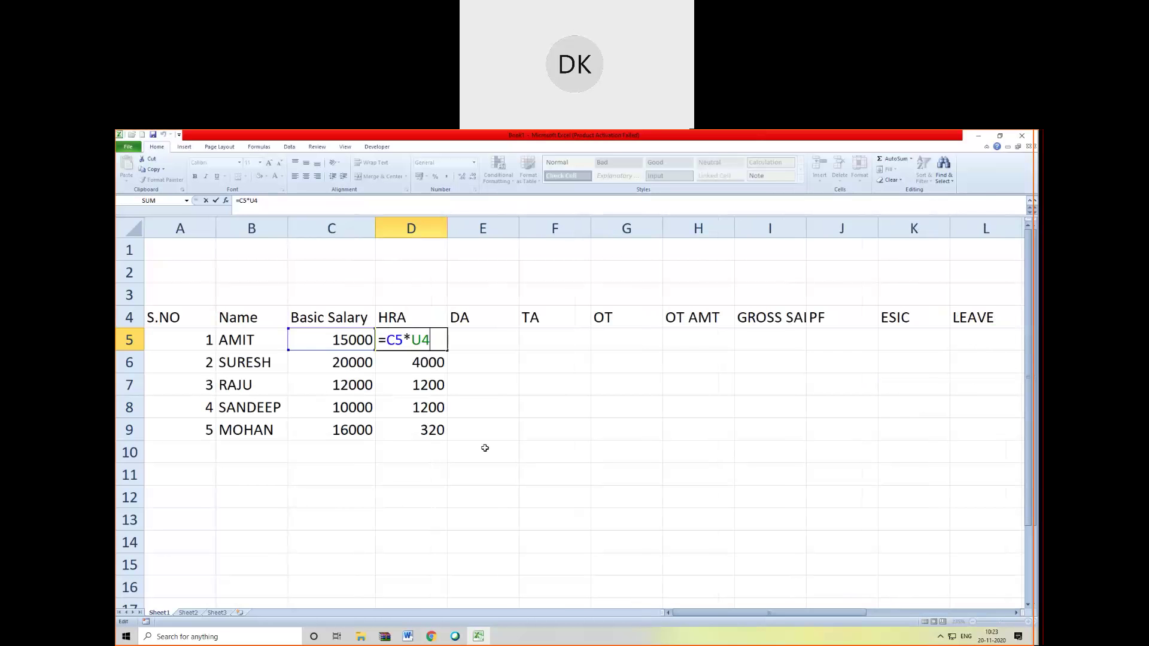
key(Return)
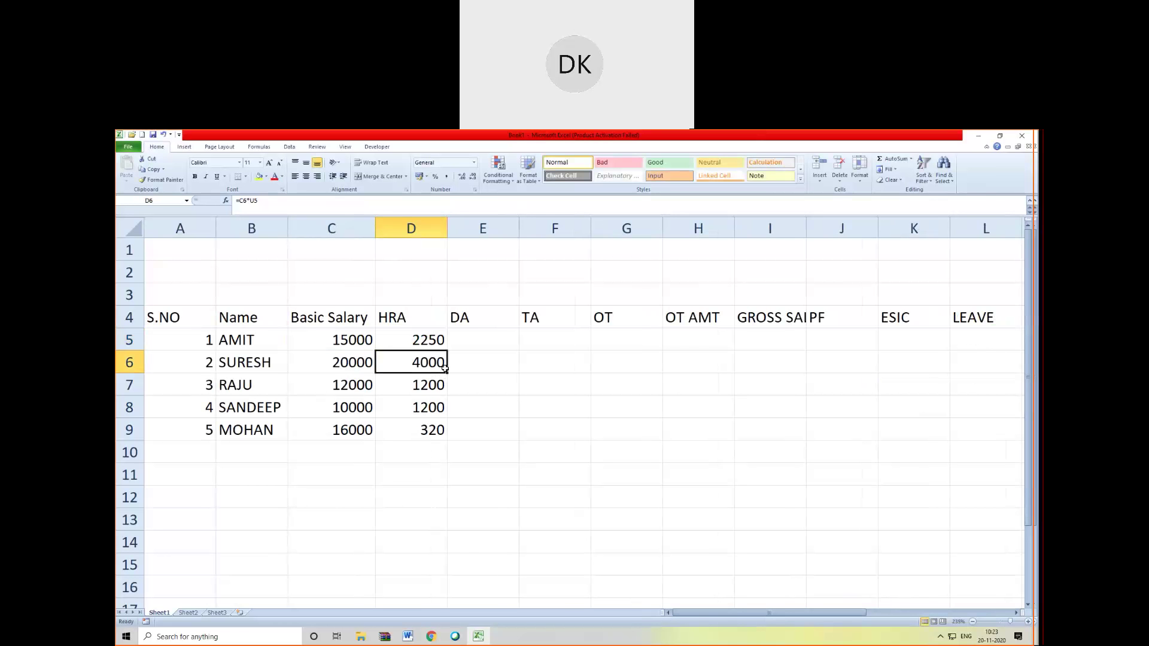
double_click(436, 359)
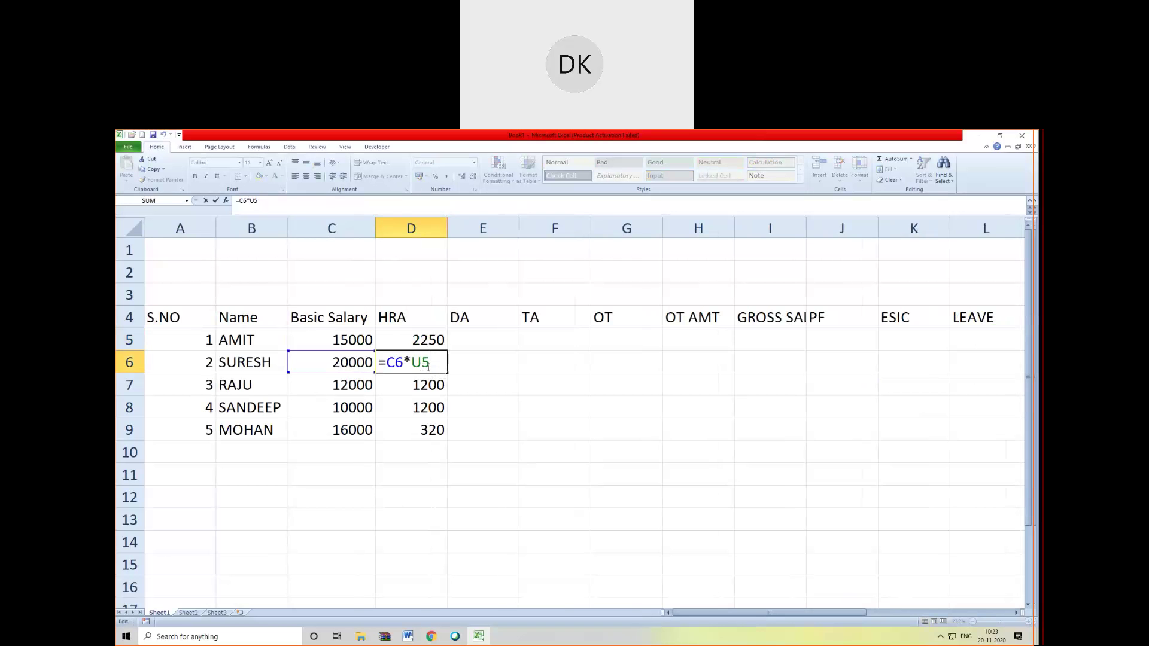
key(Return)
double_click(444, 390)
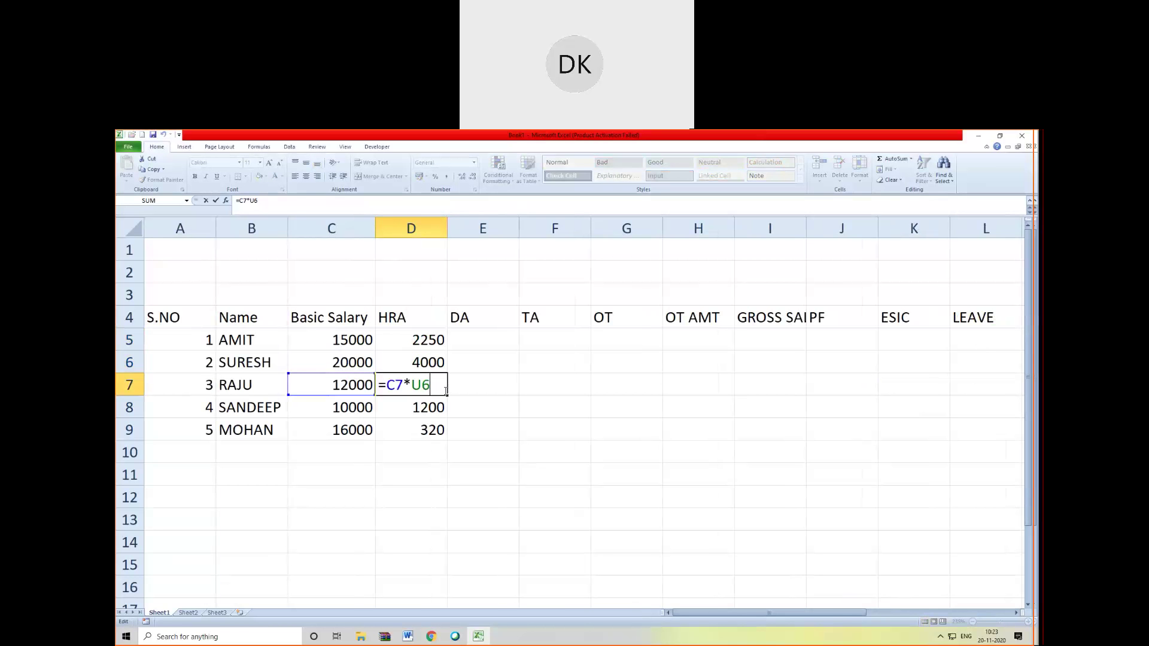
key(Return)
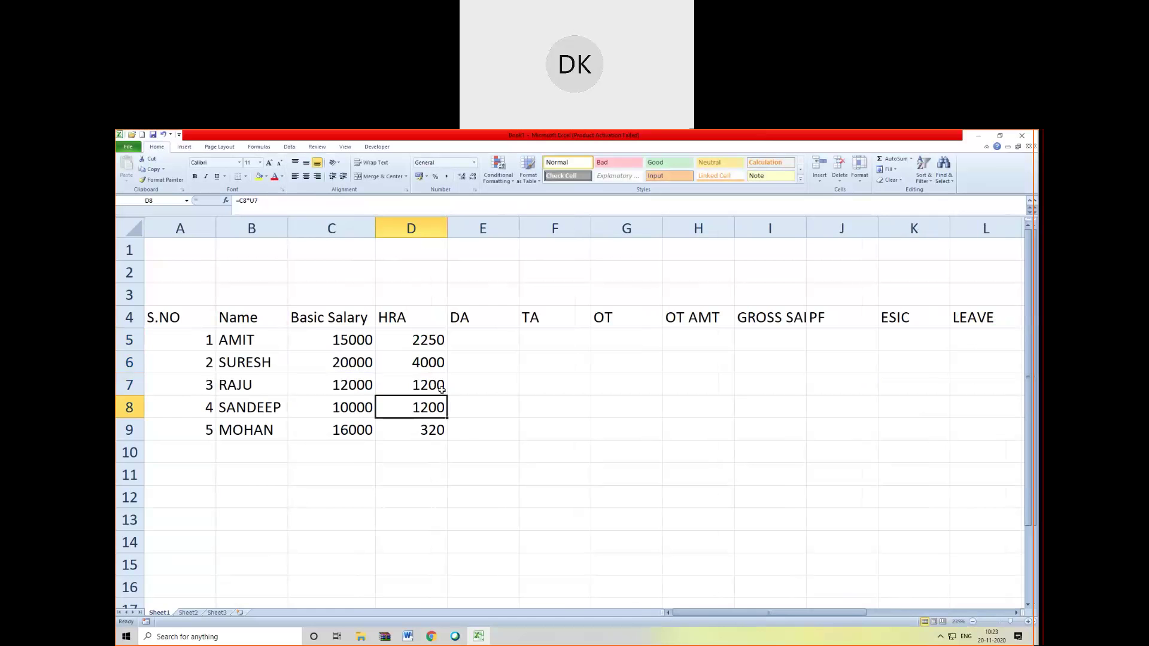
- Clear the HRA formulas from D5:D9
click(418, 345)
drag(418, 347, 419, 426)
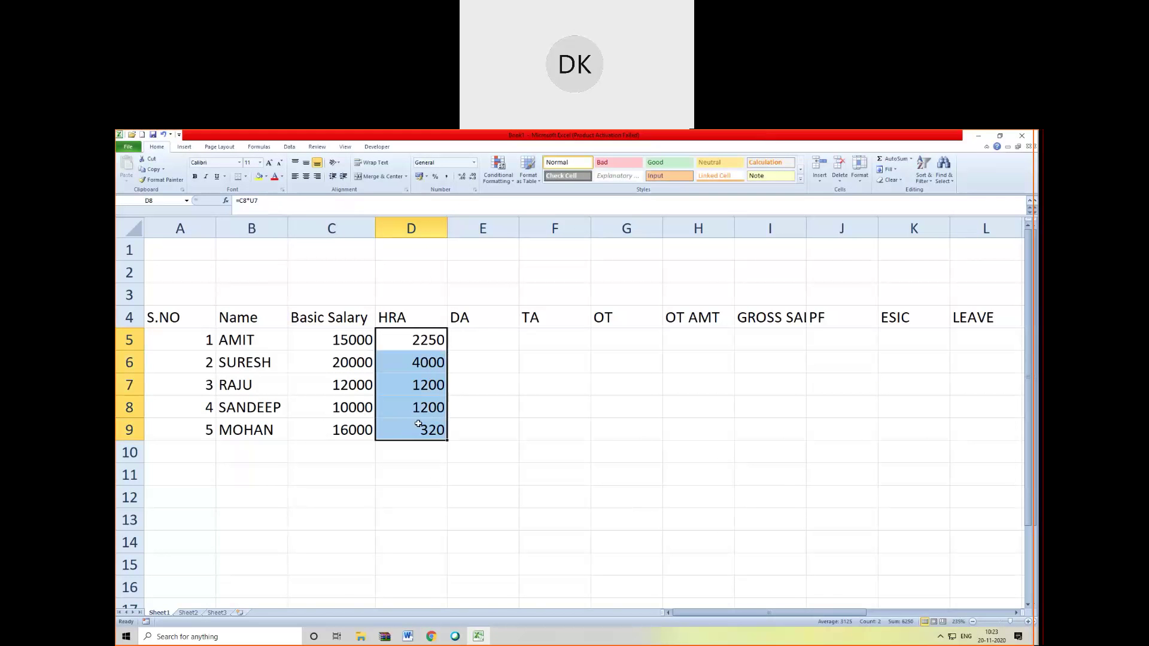
key(Delete)
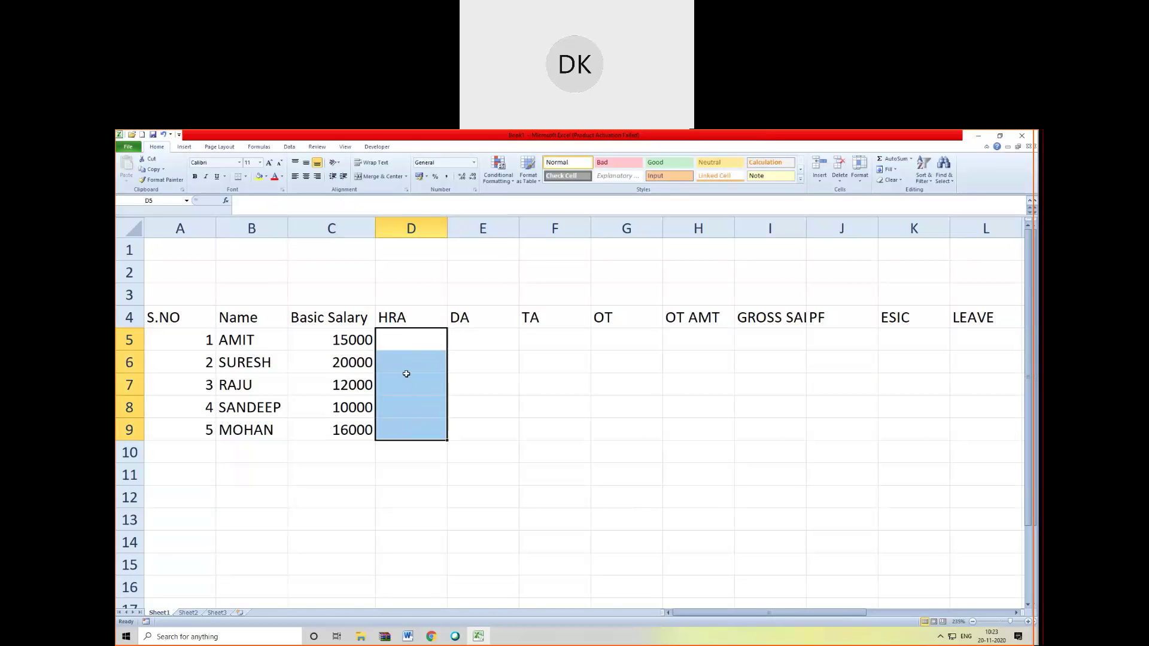
- Calculate HRA in D5 with the absolute-reference formula =C5*$U$4 and fill it down to D9
click(408, 341)
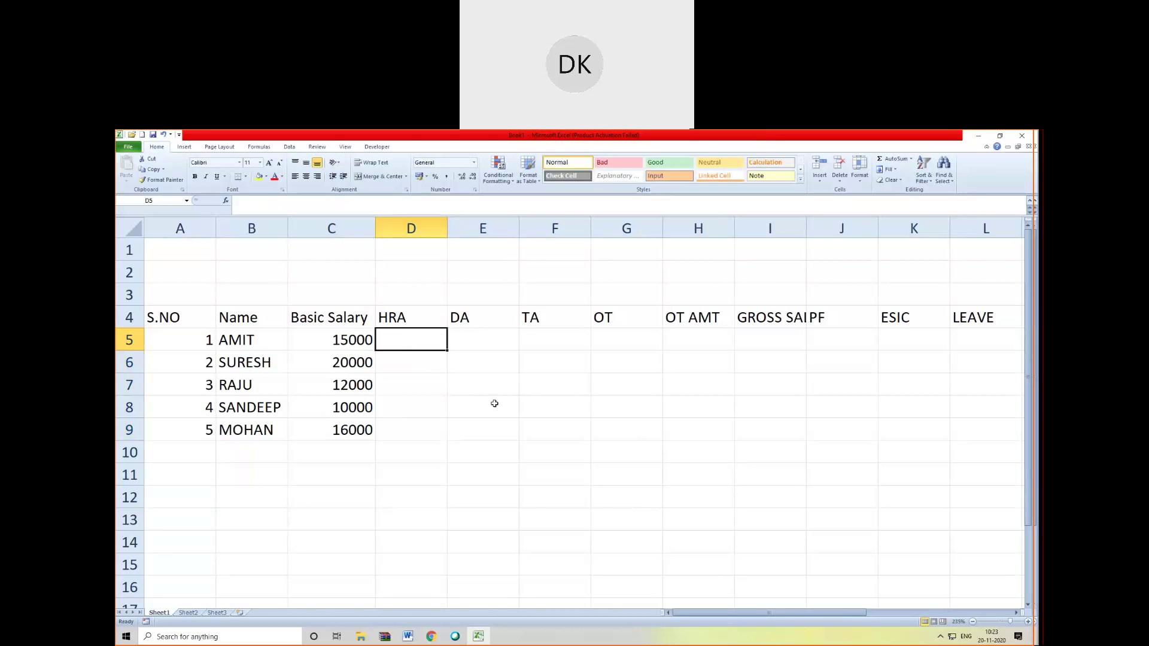
scroll(494, 403, down, 7)
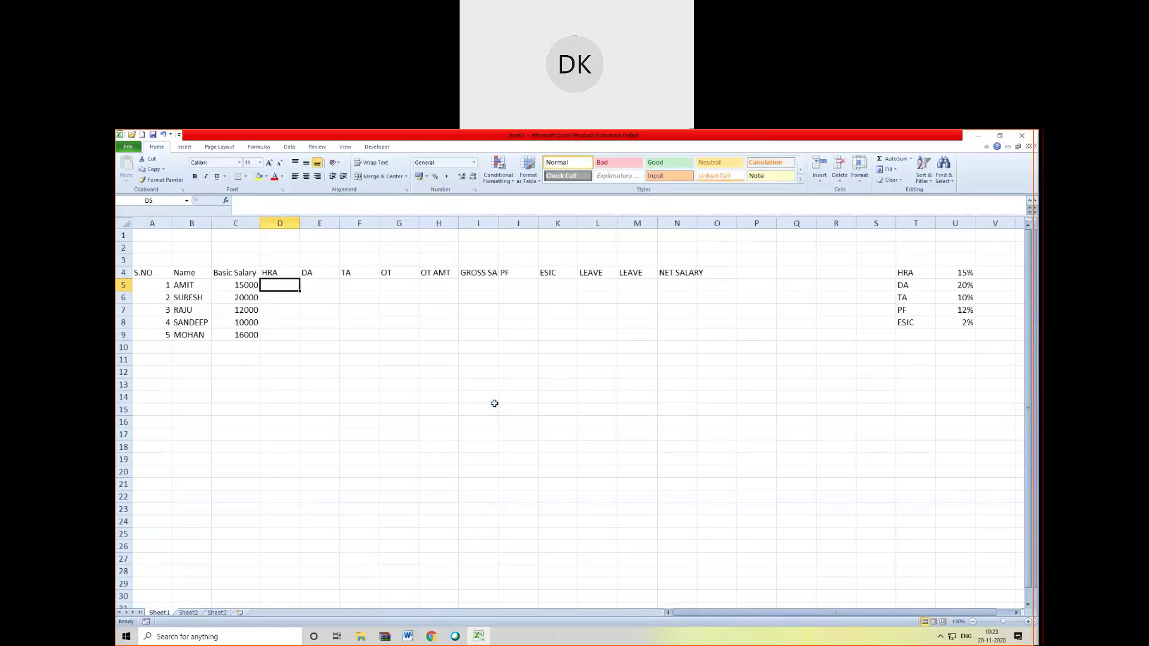
scroll(495, 404, down, 2)
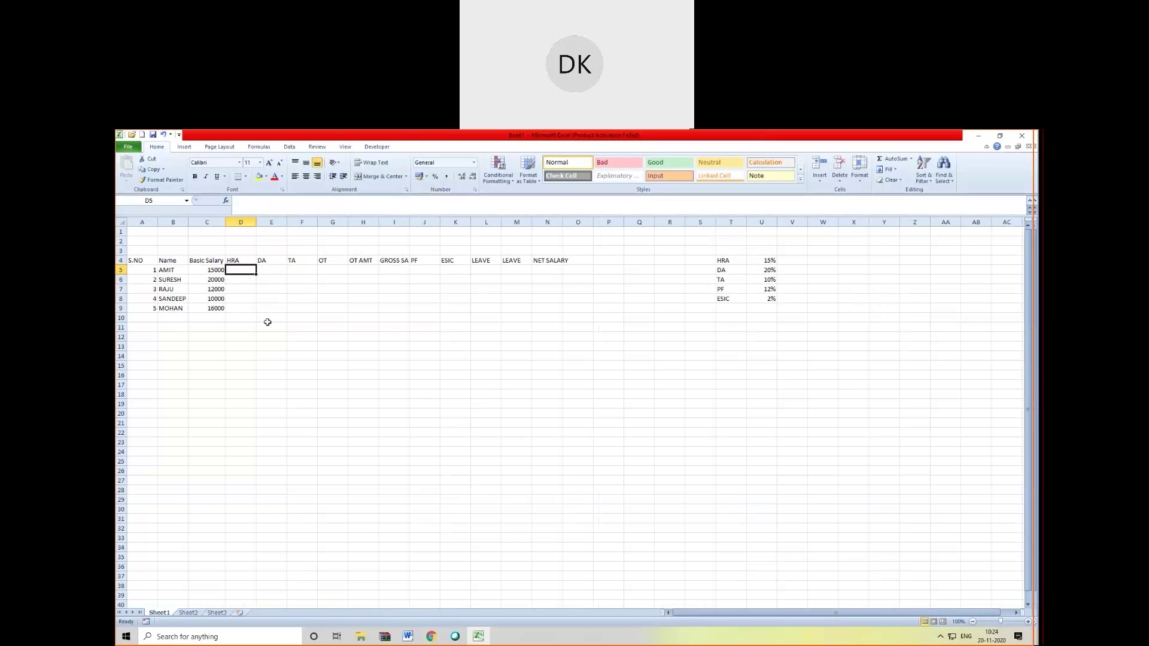
text(=)
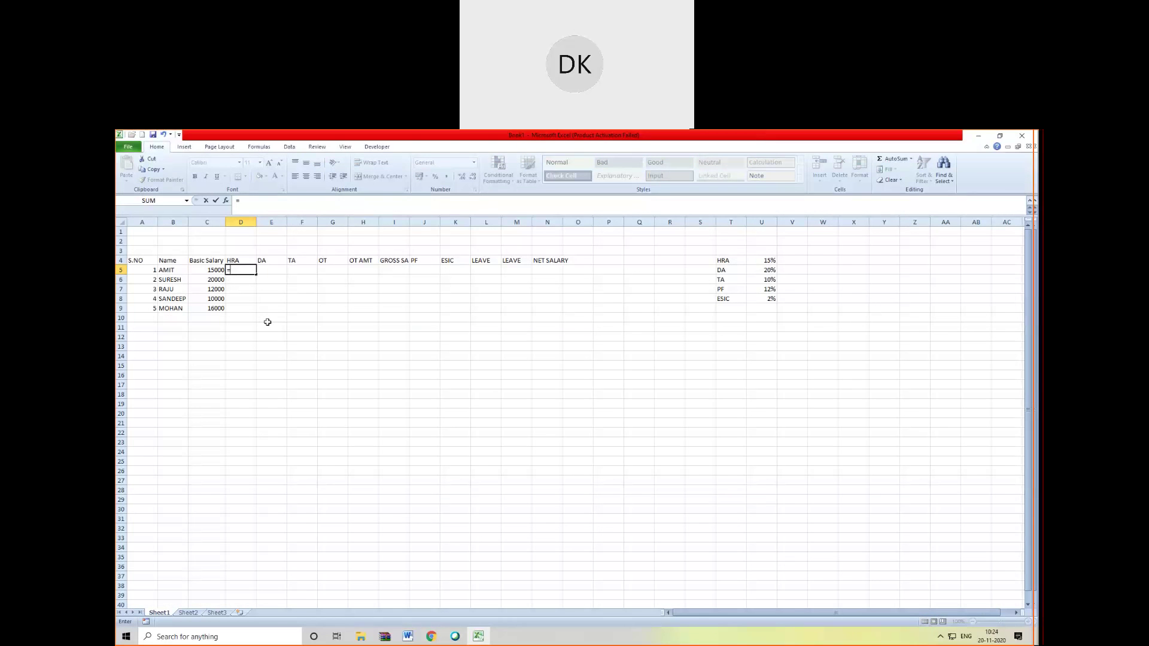
click(216, 270)
text(*)
click(763, 260)
key(F4)
key(Return)
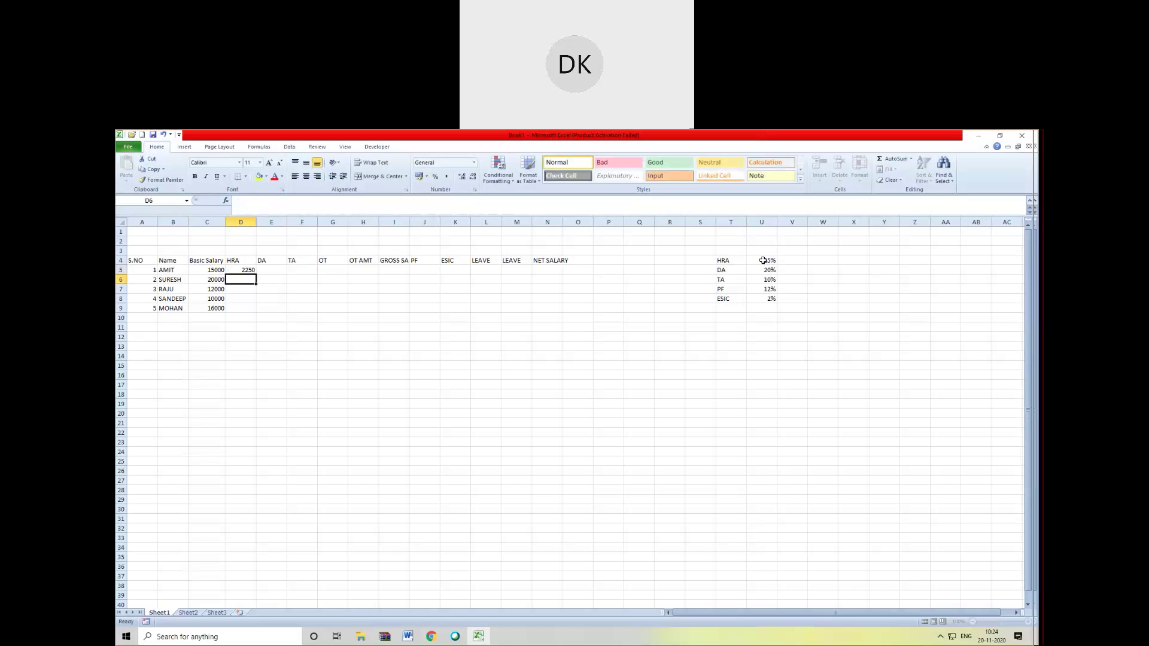
click(243, 270)
drag(255, 273, 255, 311)
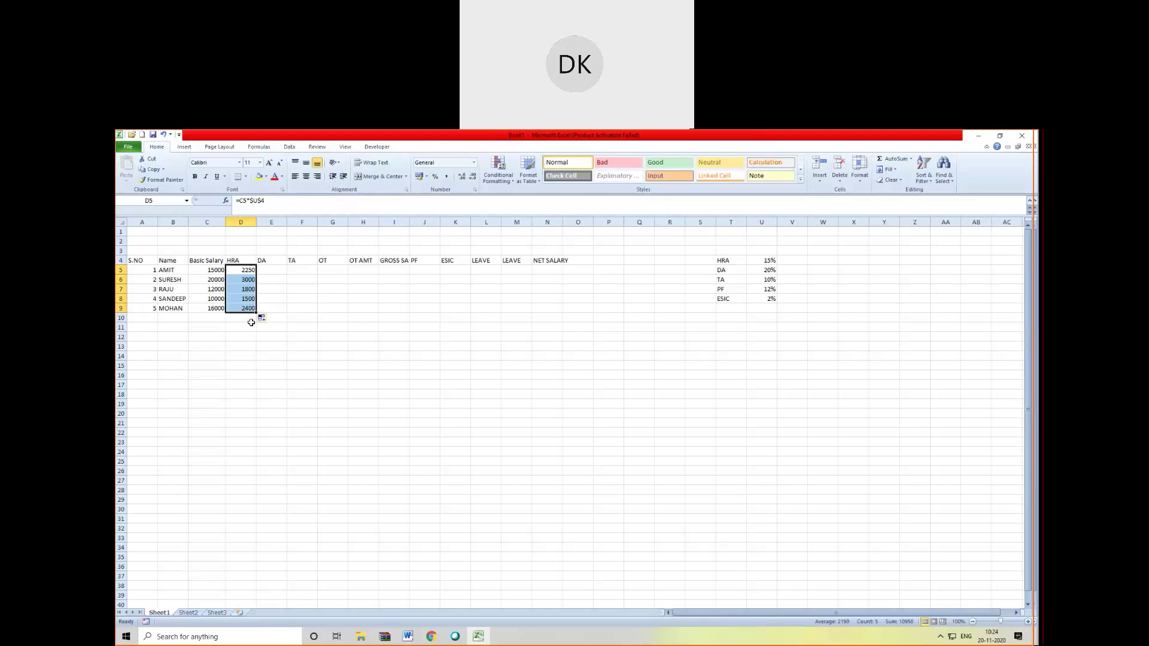
- Calculate DA in E5 with the absolute-reference formula =C5*$U$5 and fill it down to E9
click(273, 273)
text(=)
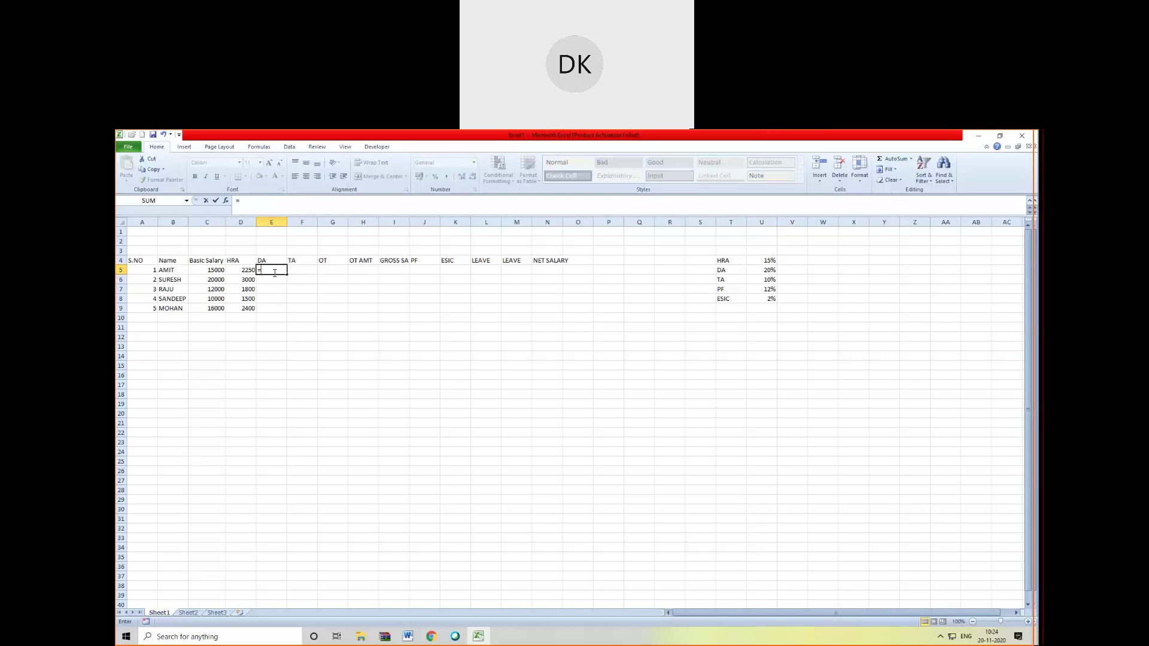
click(218, 271)
text(*)
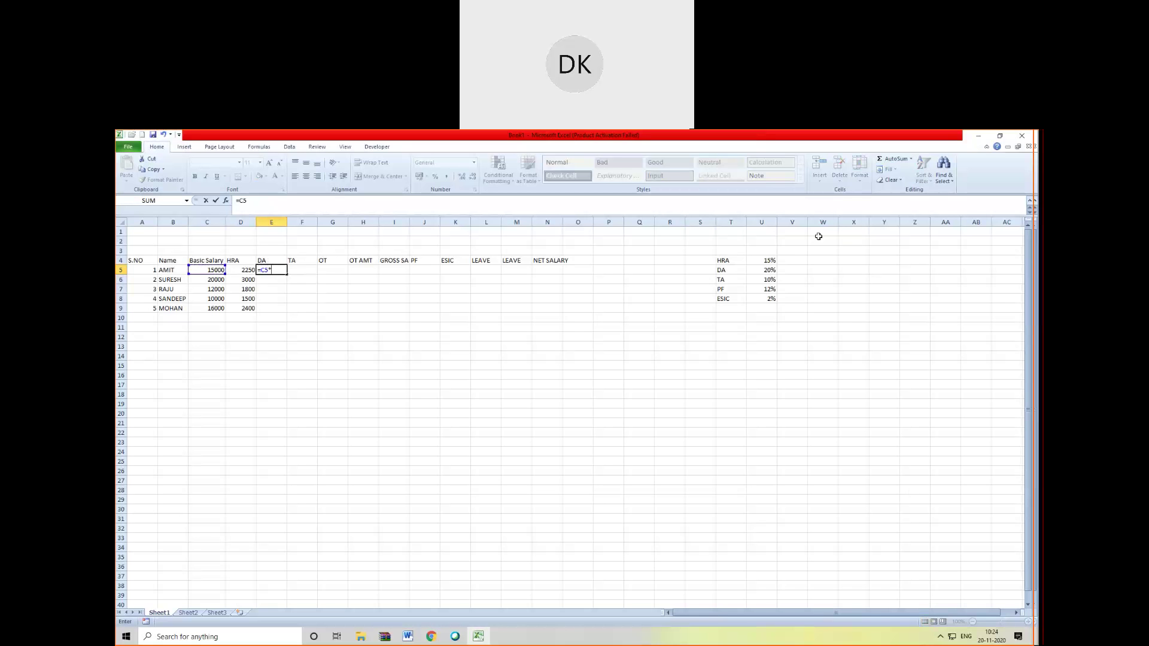
click(765, 269)
key(F4)
key(Return)
click(272, 270)
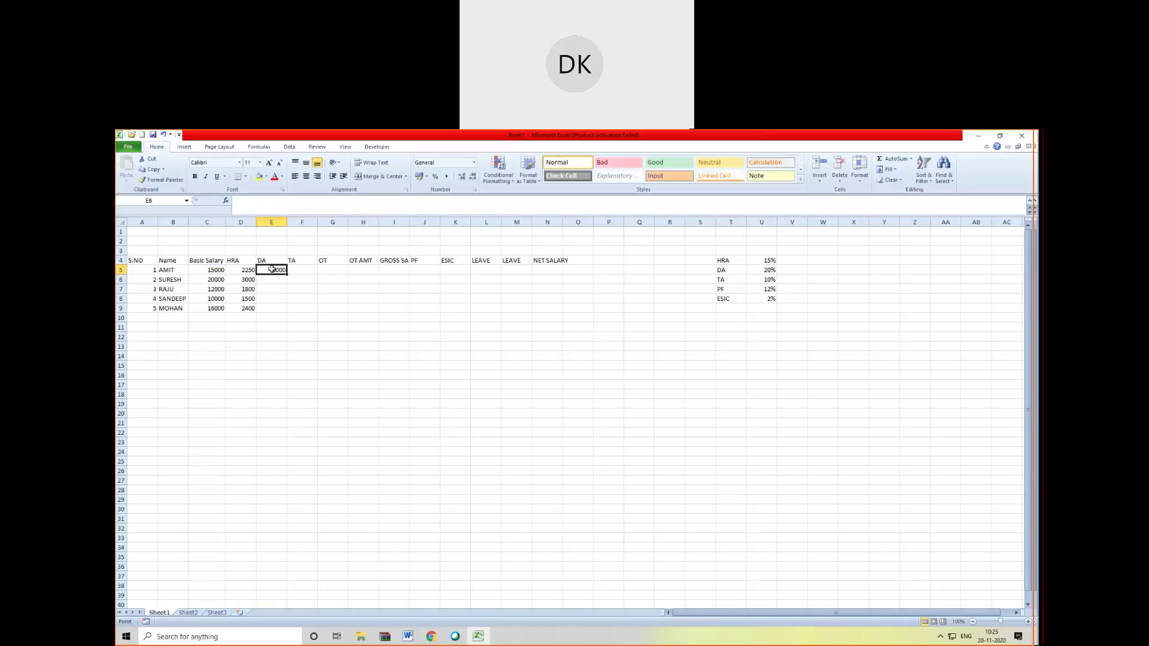
double_click(287, 275)
- Calculate TA in F5 with the absolute-reference formula =C5*$U$6 and fill it down to F9
click(297, 270)
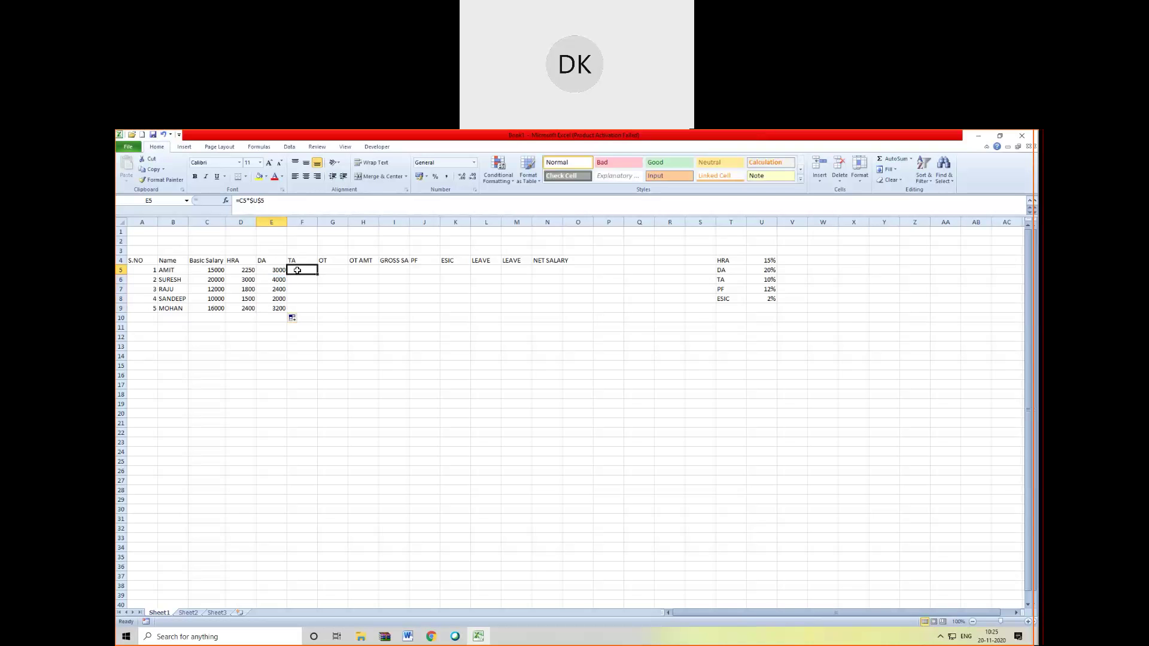
text(=)
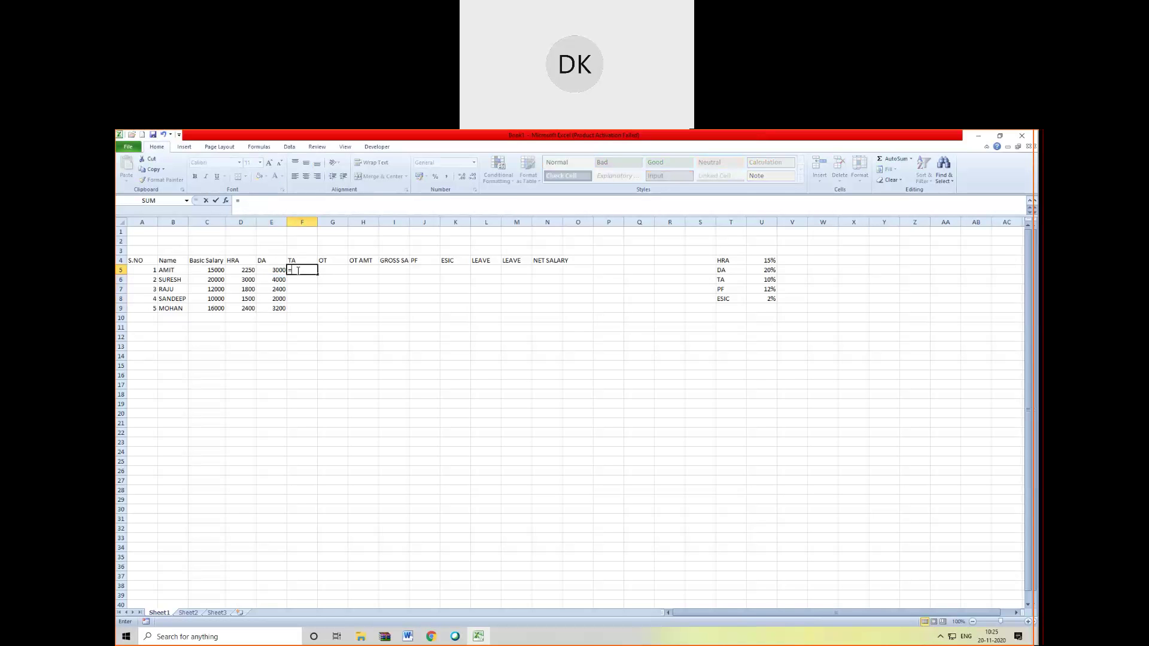
click(220, 270)
text(*)
click(767, 279)
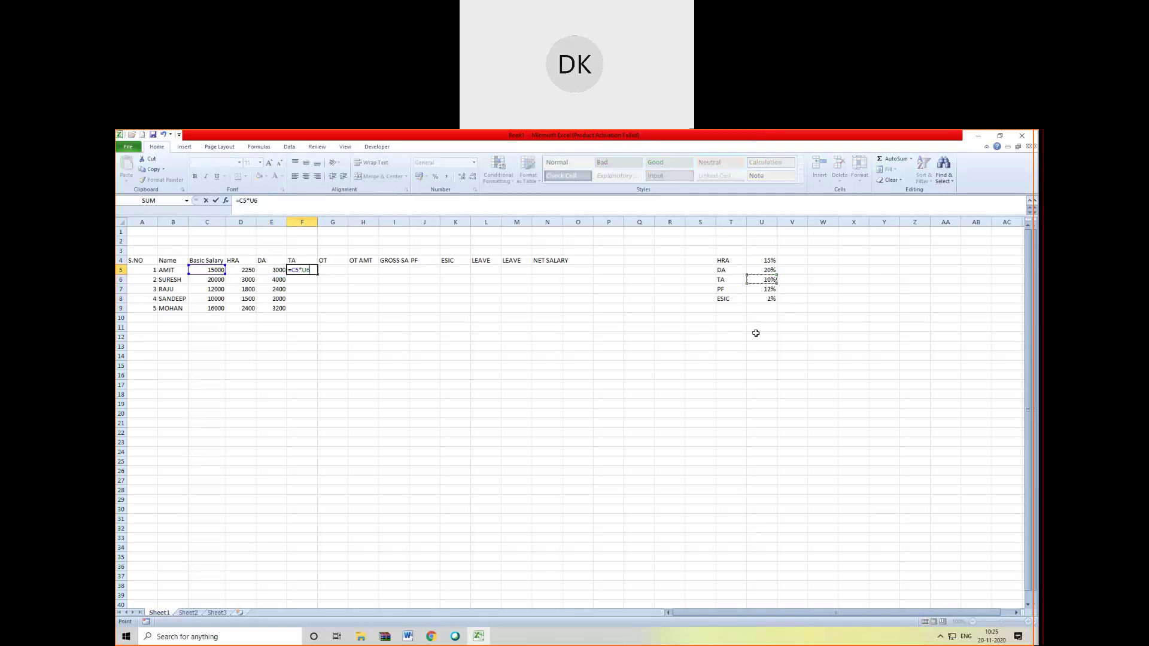
key(F4)
key(Return)
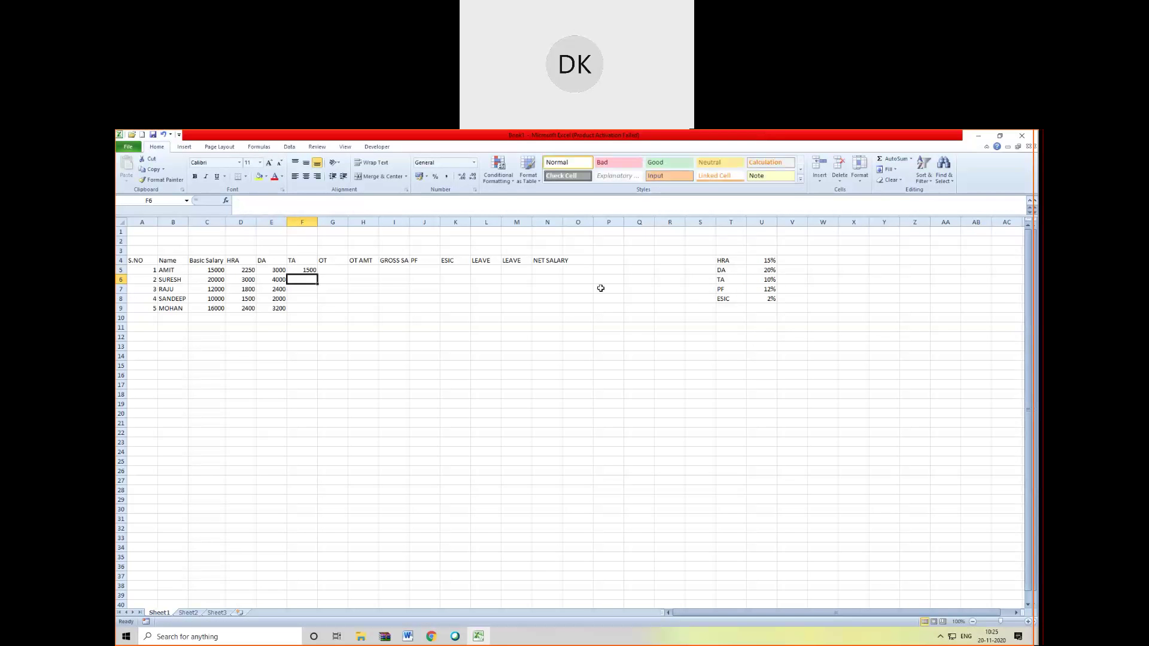
click(300, 270)
drag(319, 275, 314, 310)
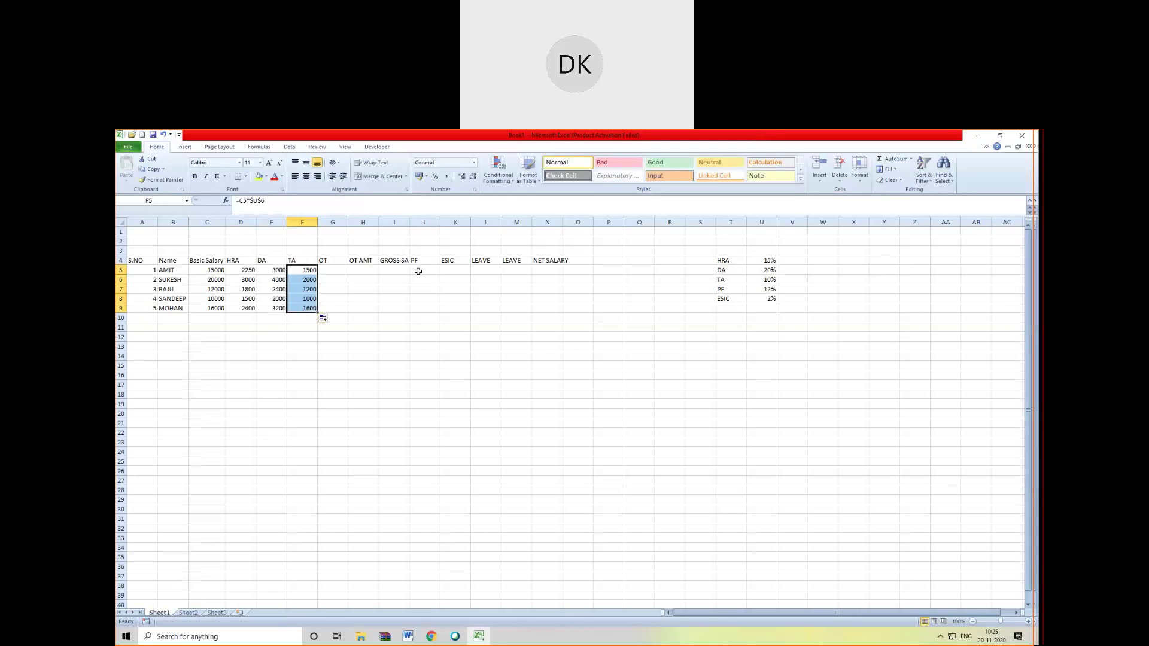